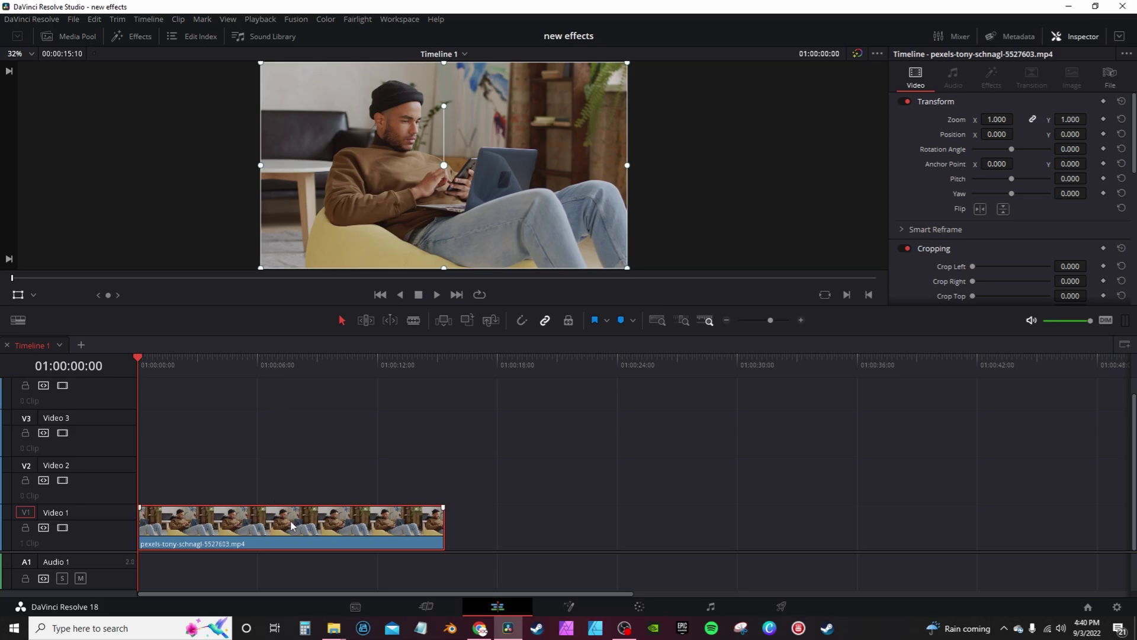
# Duplicate the clip onto the Video 2 track and activate a Curve window for the copy on the Color page
pyautogui.moveTo(289, 520); pyautogui.dragTo(229, 483)
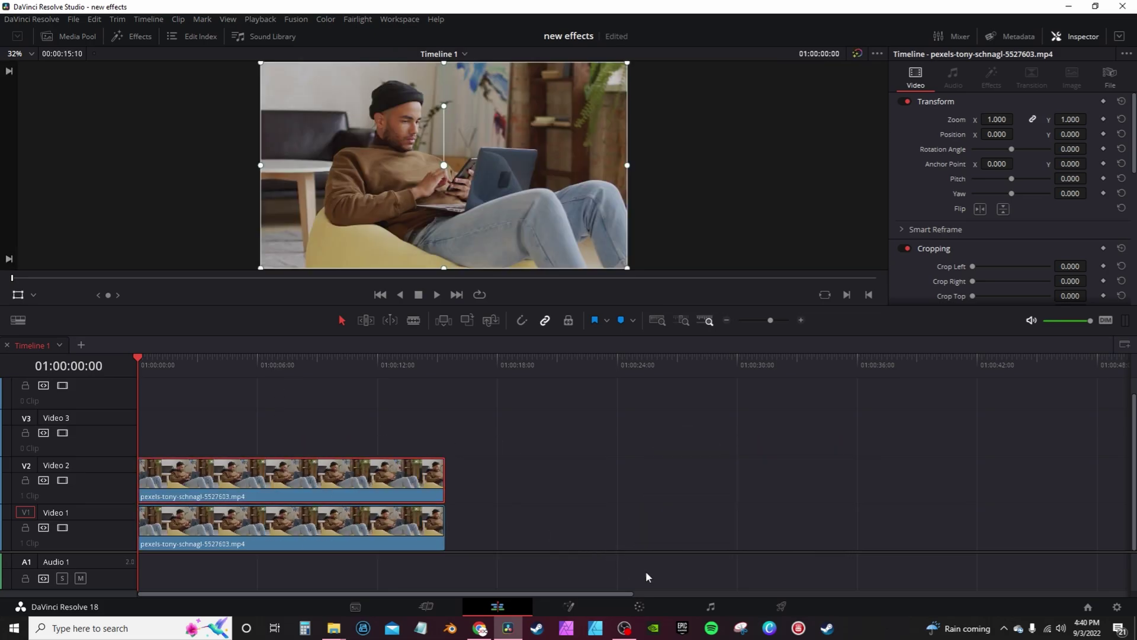
pyautogui.click(640, 605)
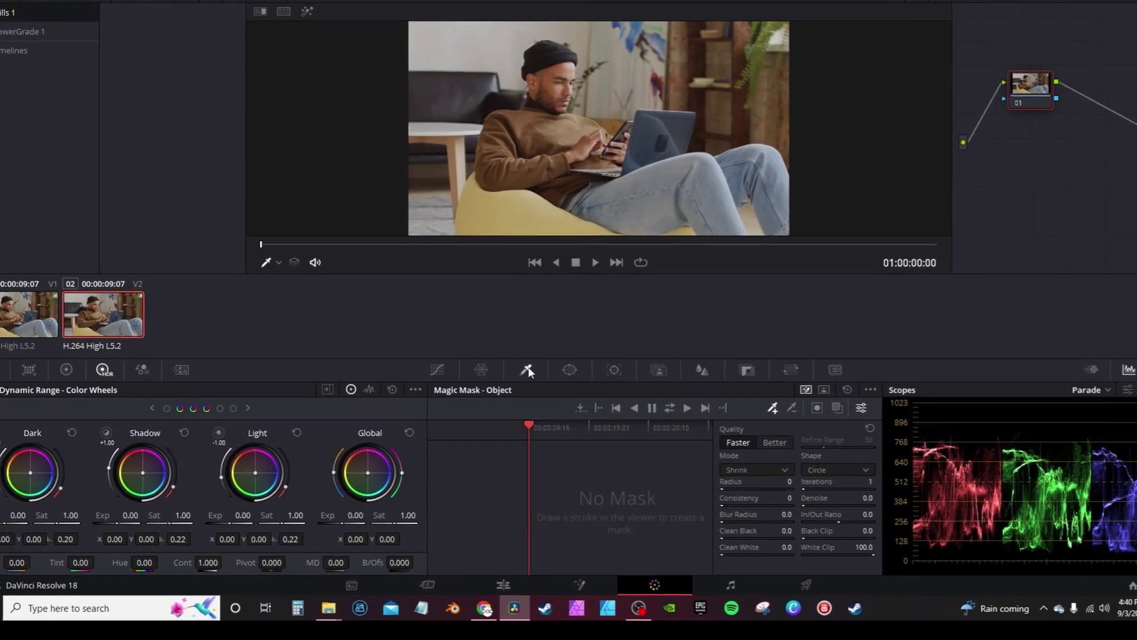
pyautogui.click(520, 406)
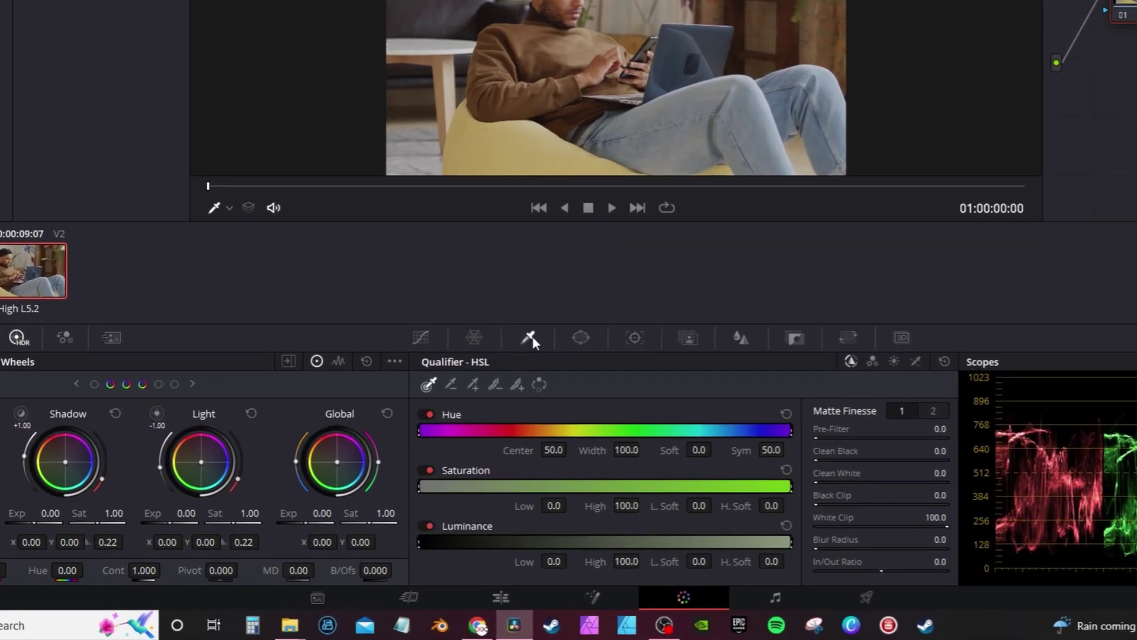
pyautogui.click(559, 405)
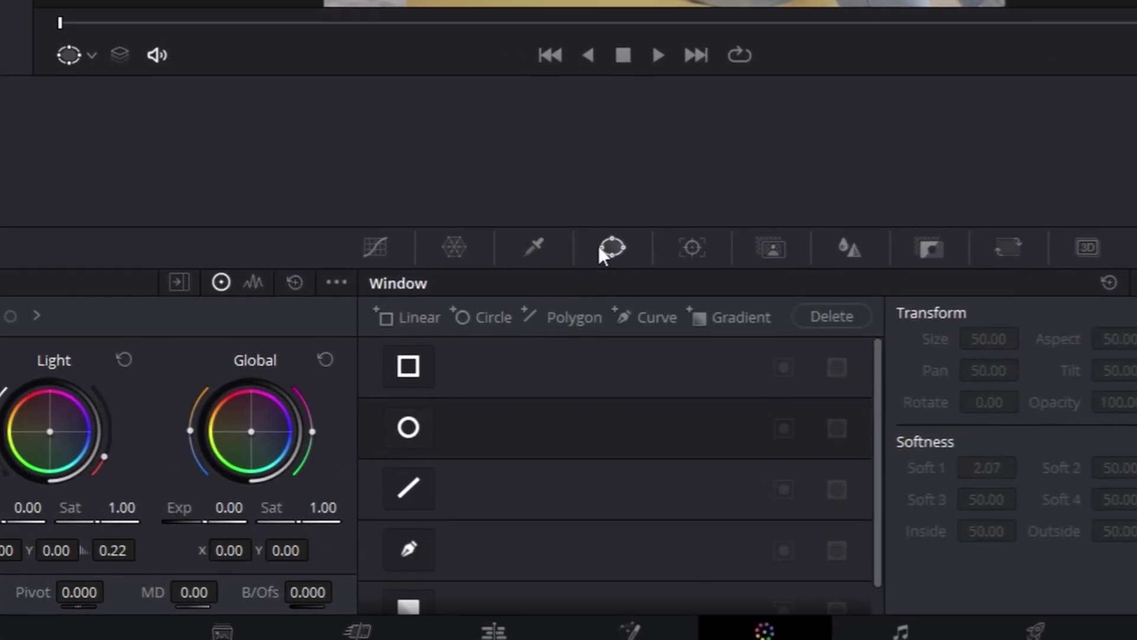
pyautogui.click(417, 551)
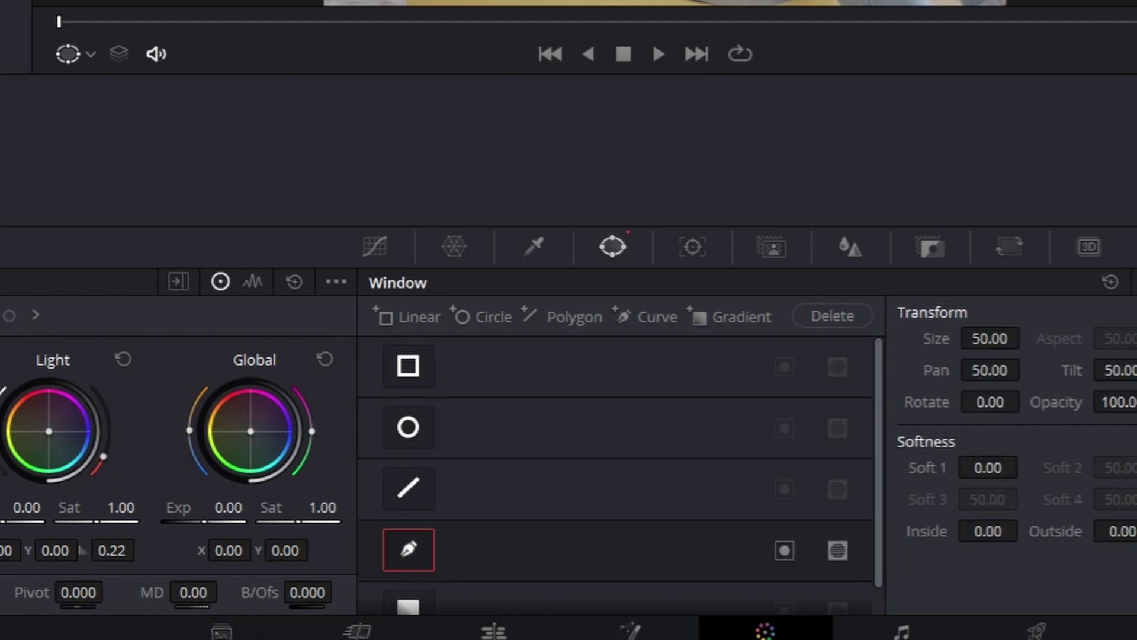
# Trace a closed curve window around the man's head, following the beanie, face, beard and chin
pyautogui.moveTo(551, 89); pyautogui.dragTo(551, 148)
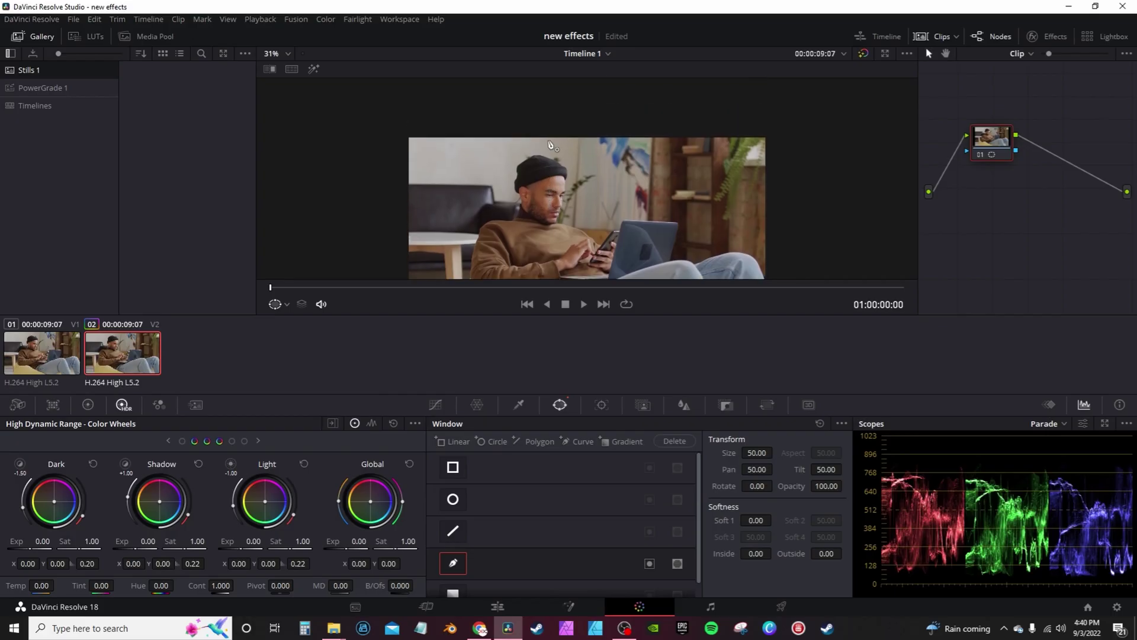
pyautogui.scroll(5, 556, 233)
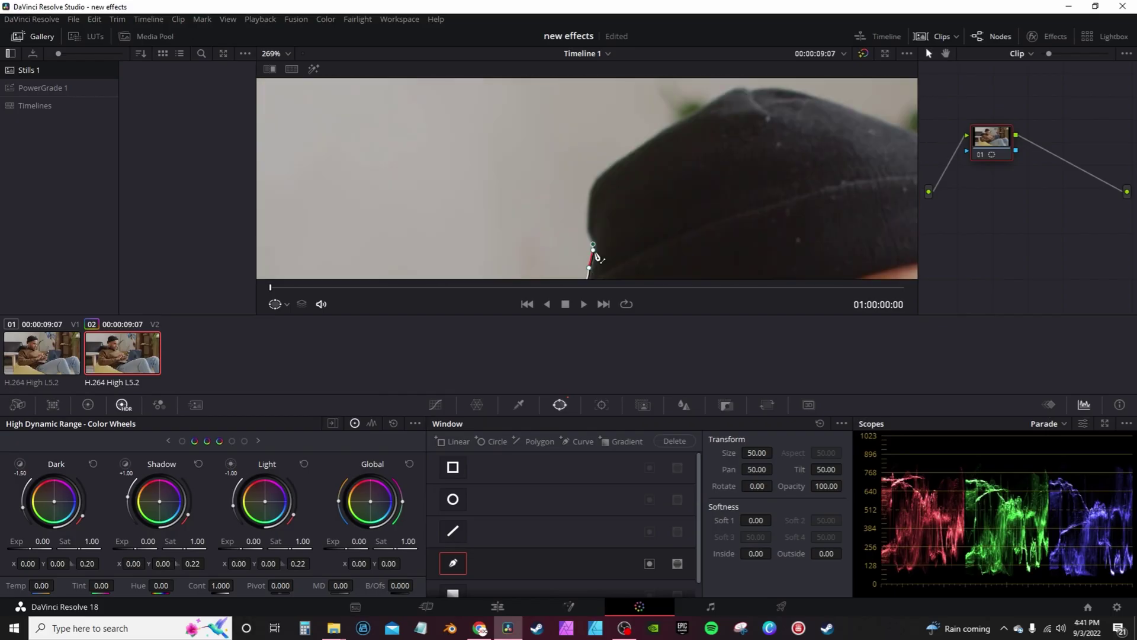
pyautogui.click(595, 179)
pyautogui.click(720, 93)
pyautogui.click(673, 246)
pyautogui.click(620, 228)
pyautogui.click(559, 202)
pyautogui.click(539, 214)
pyautogui.click(505, 220)
pyautogui.moveTo(476, 220); pyautogui.dragTo(466, 220)
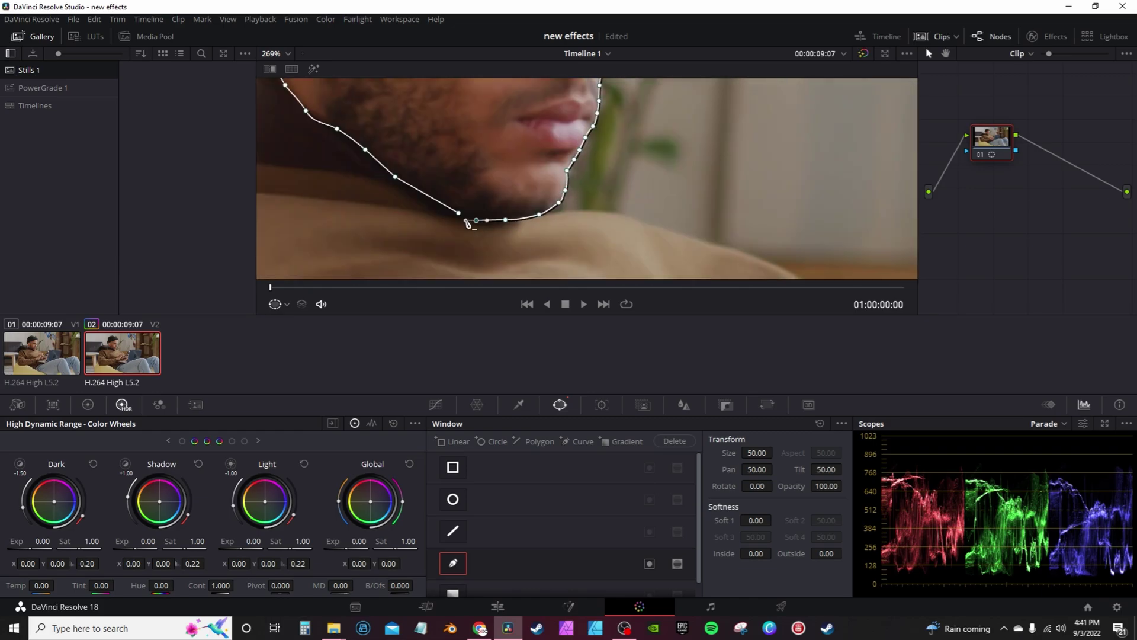
pyautogui.click(468, 223)
pyautogui.scroll(-4, 451, 118)
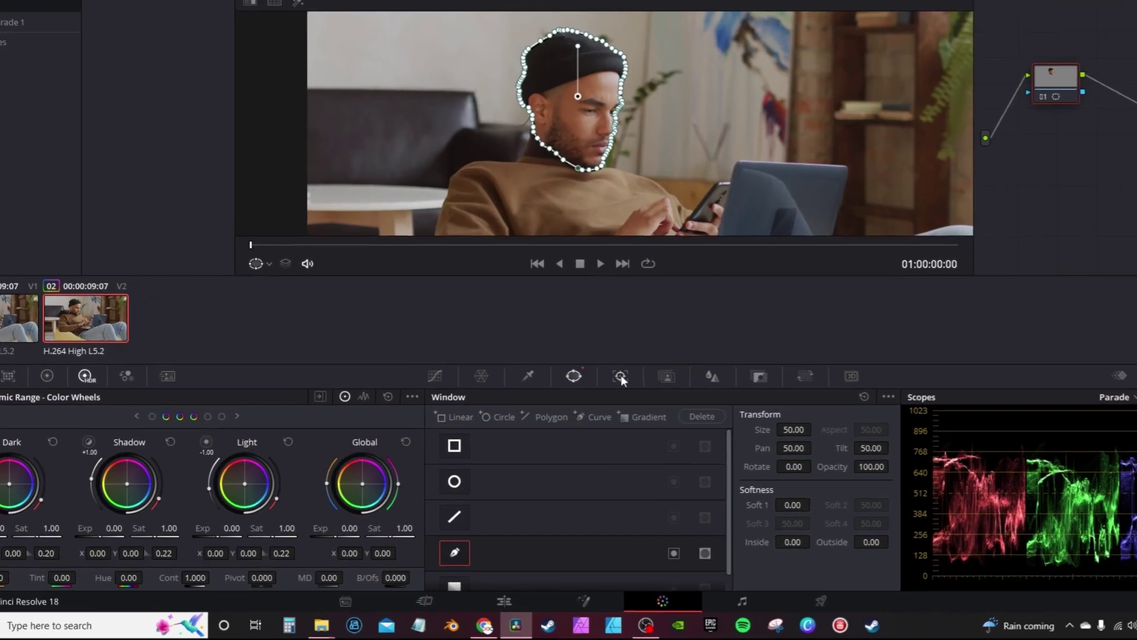
# Track the head window in both directions through the clip and connect the node to a new alpha output
pyautogui.click(601, 404)
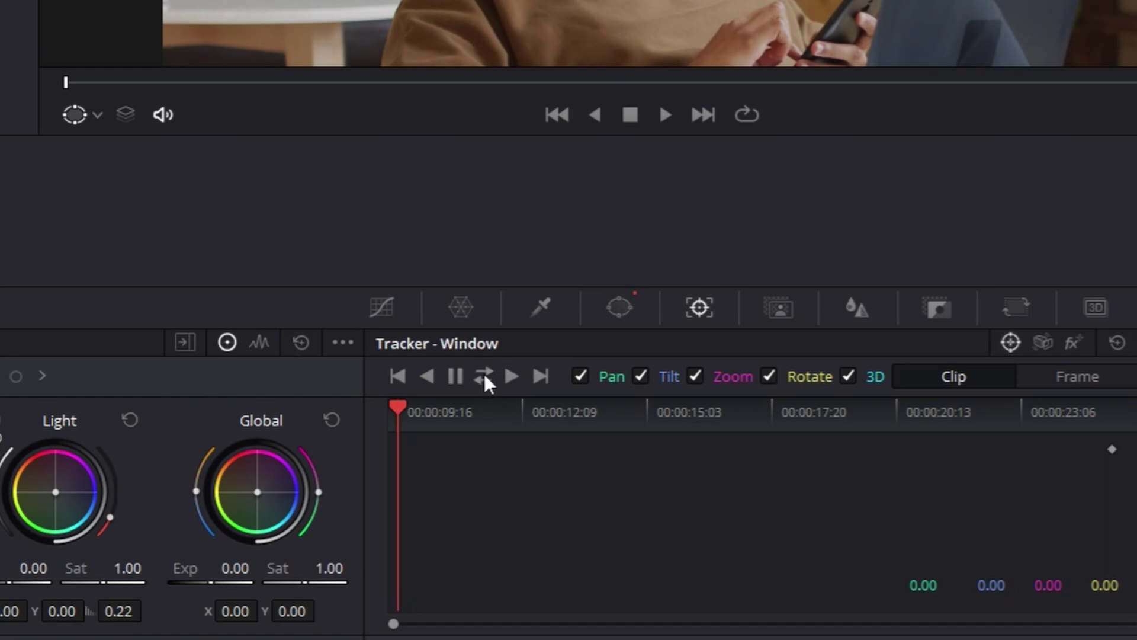
pyautogui.click(484, 376)
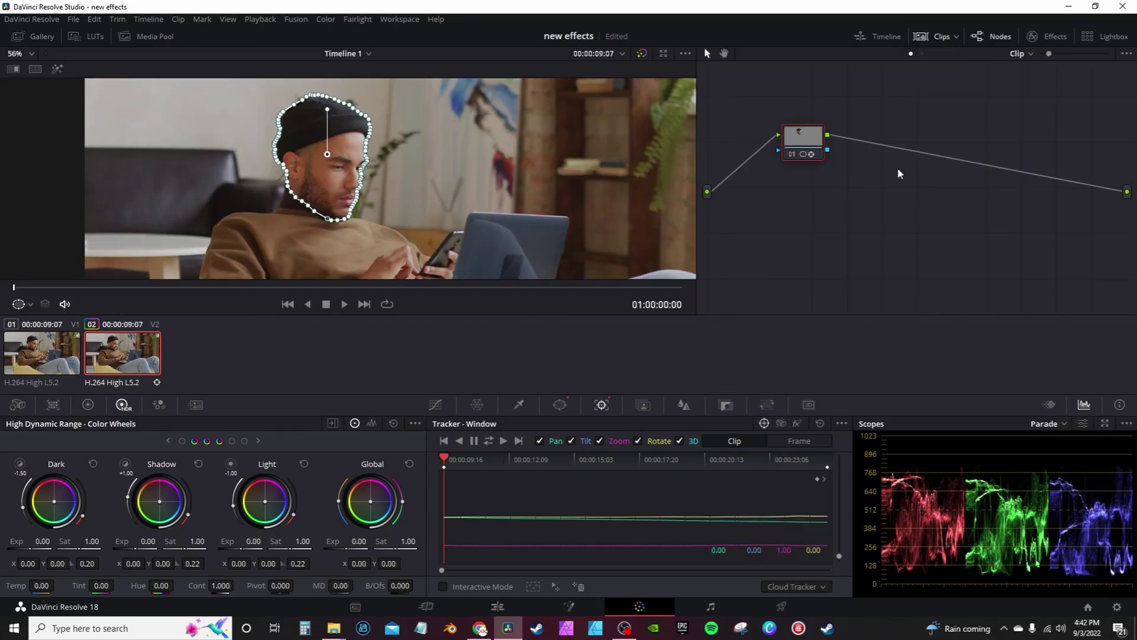
pyautogui.rightClick(864, 211)
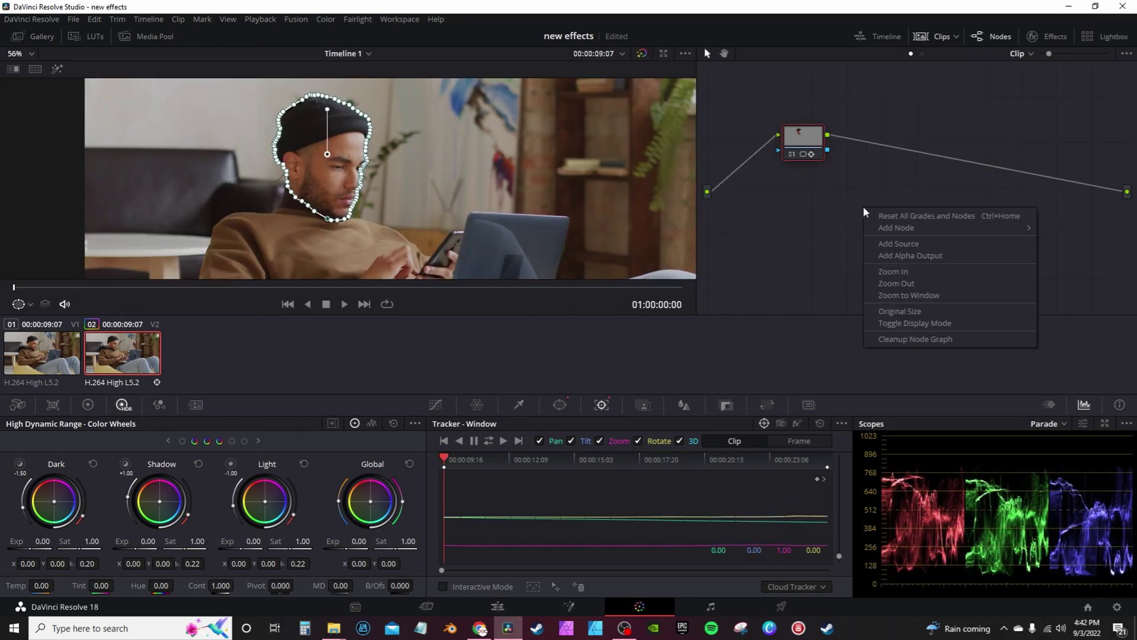
pyautogui.click(905, 256)
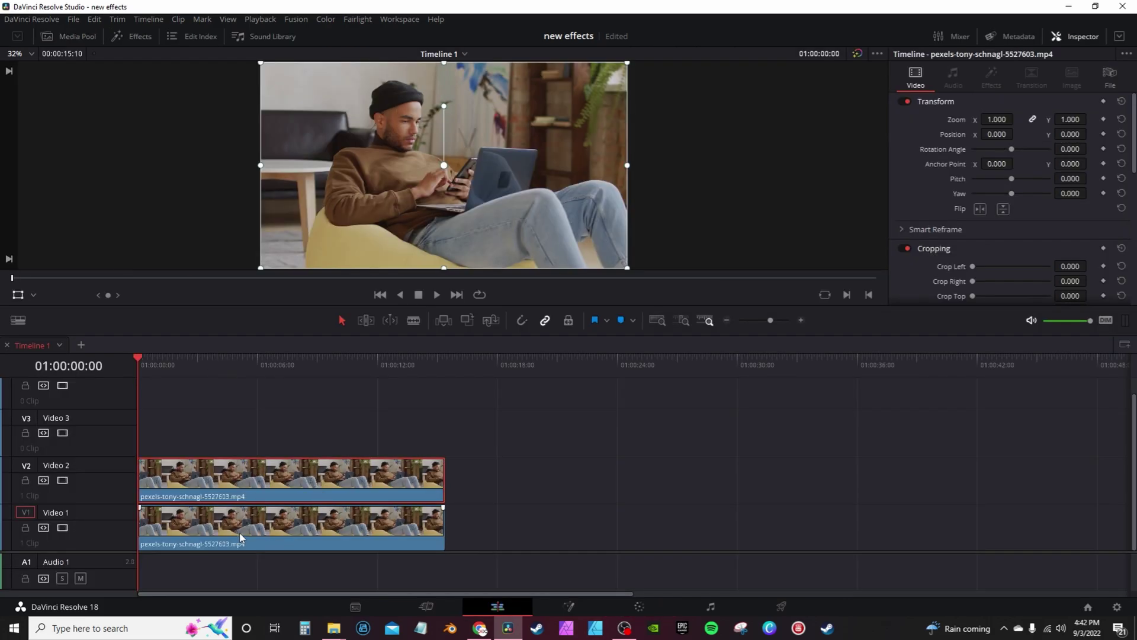
# Disable the Video 1 clip on the Edit page and play the timeline to inspect the isolated head
pyautogui.click(240, 531)
pyautogui.press('d')
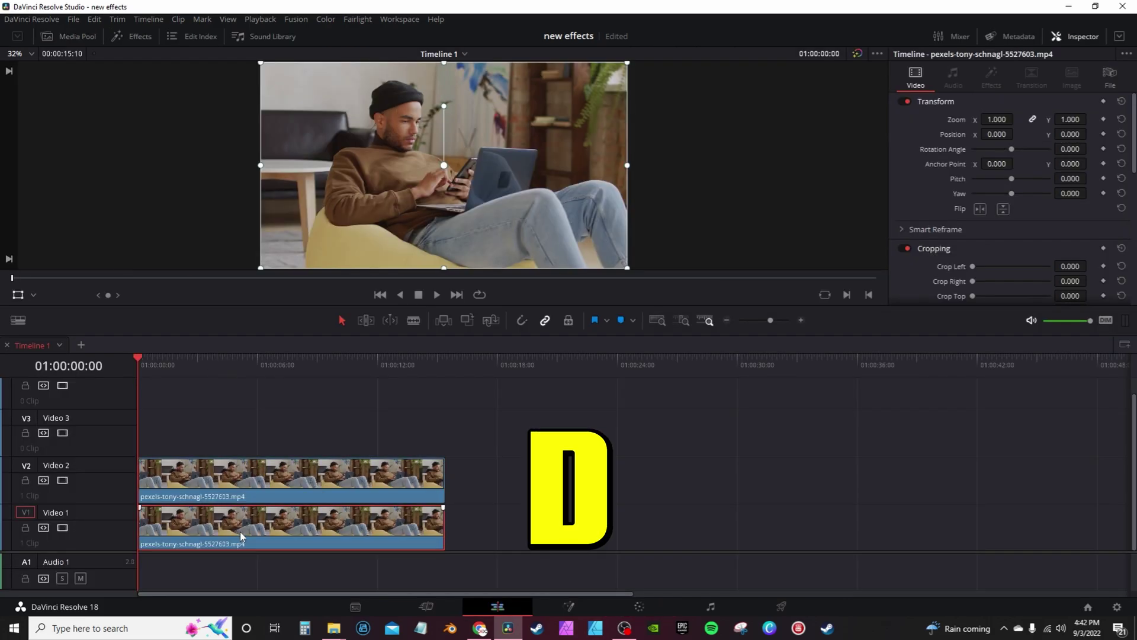
pyautogui.moveTo(175, 361); pyautogui.dragTo(116, 354)
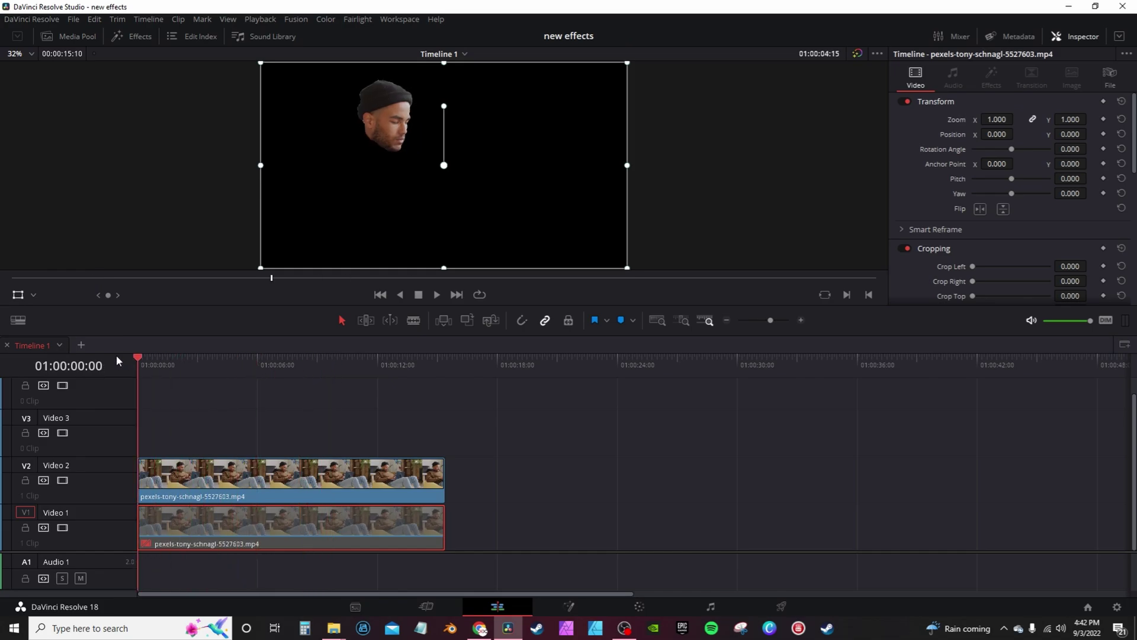
pyautogui.press('space')
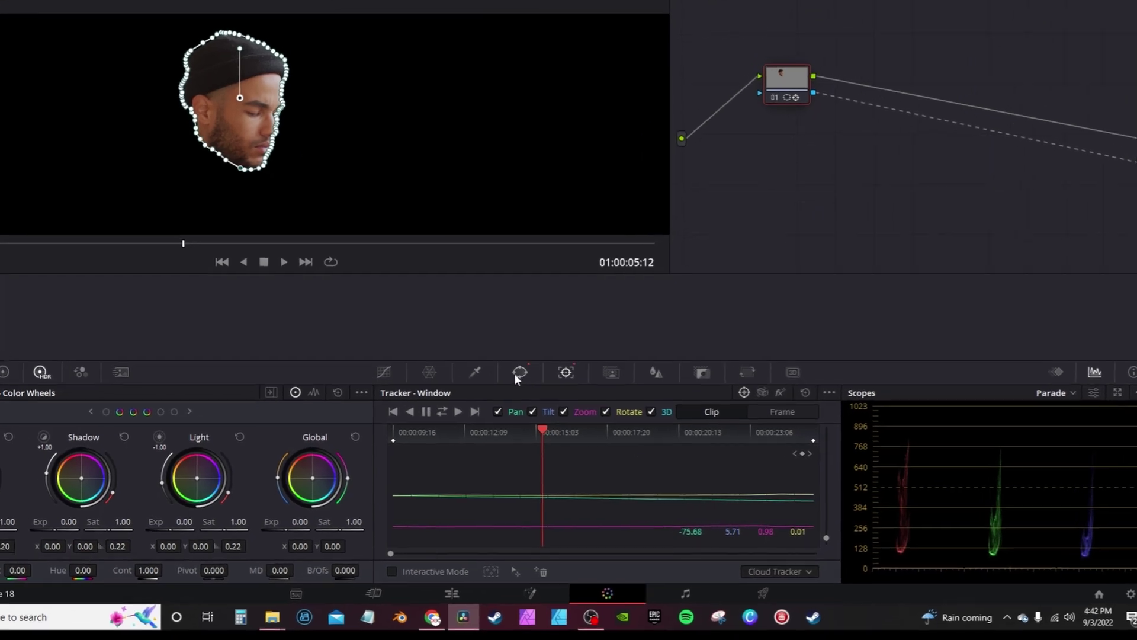
# Set the head window's Soft 1 softness to 0.98 and play back the cutout on the Edit page
pyautogui.click(560, 405)
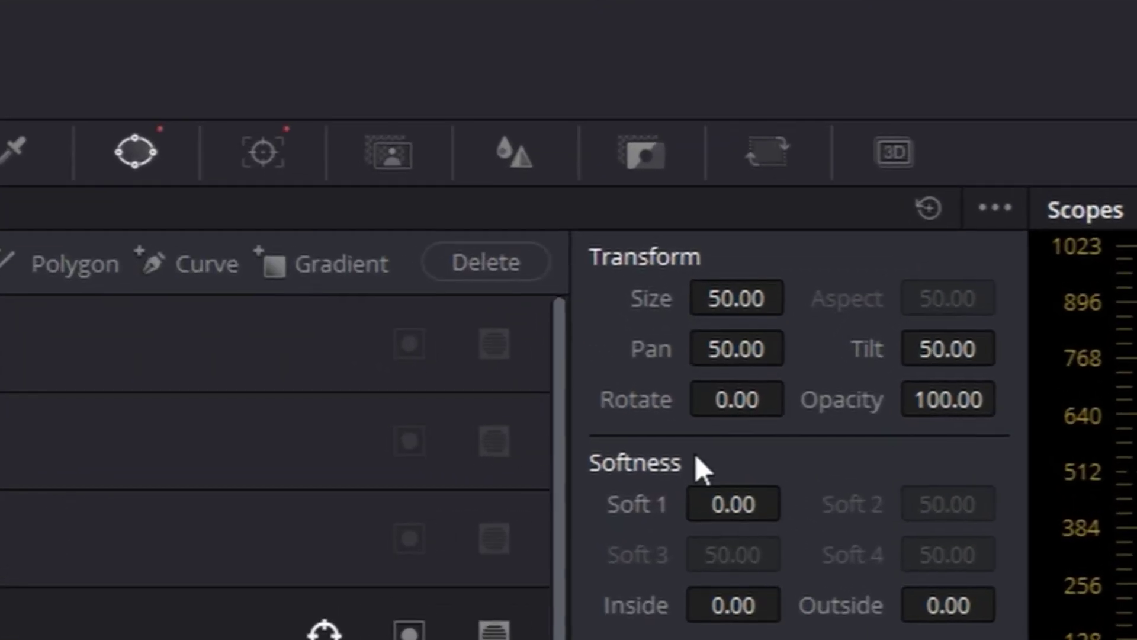
pyautogui.moveTo(705, 505)
pyautogui.mouseDown()
pyautogui.moveTo(795, 502)
pyautogui.moveTo(710, 504)
pyautogui.mouseUp()
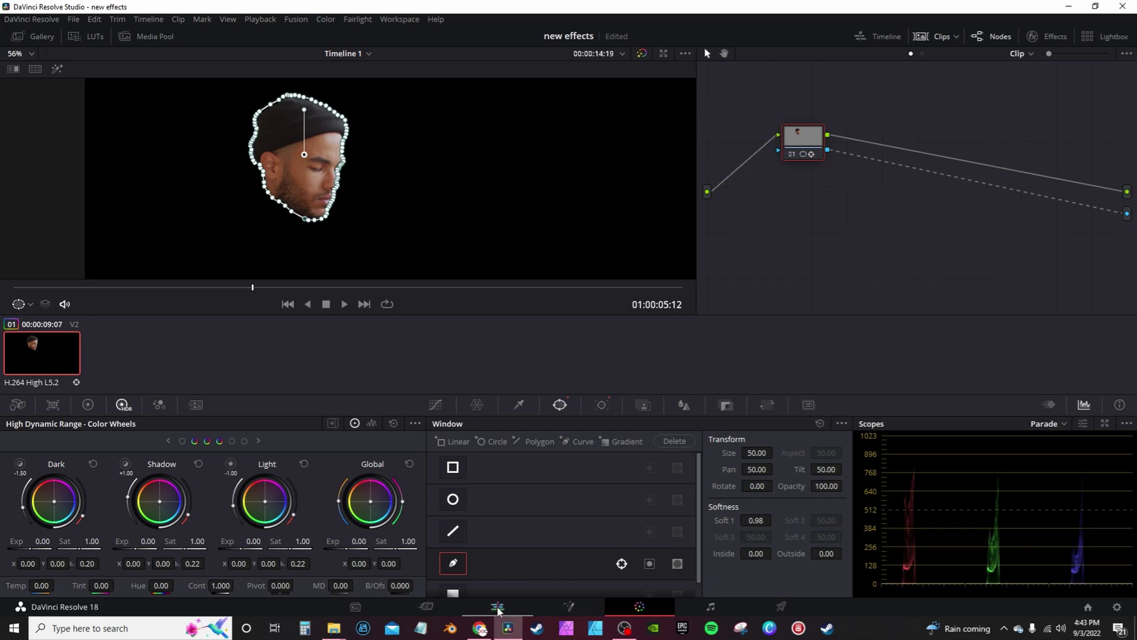
pyautogui.click(497, 607)
pyautogui.press('space')
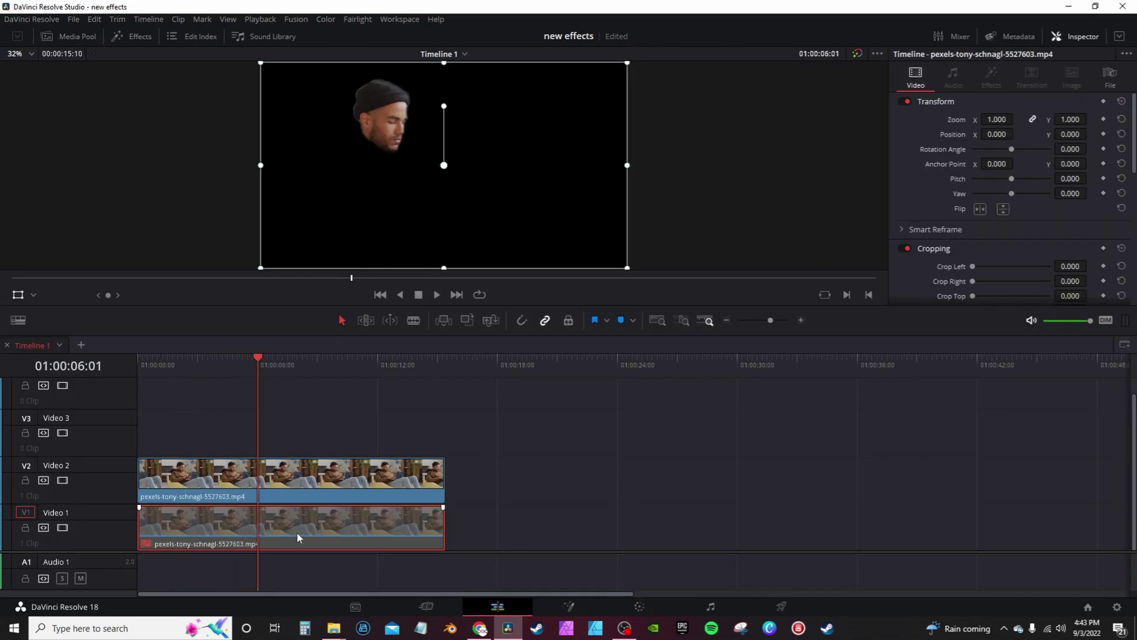
# Re-enable the Video 1 clip and set the Video 2 head clip's zoom to 1.210 and position to X 69, Y -11
pyautogui.press('d')
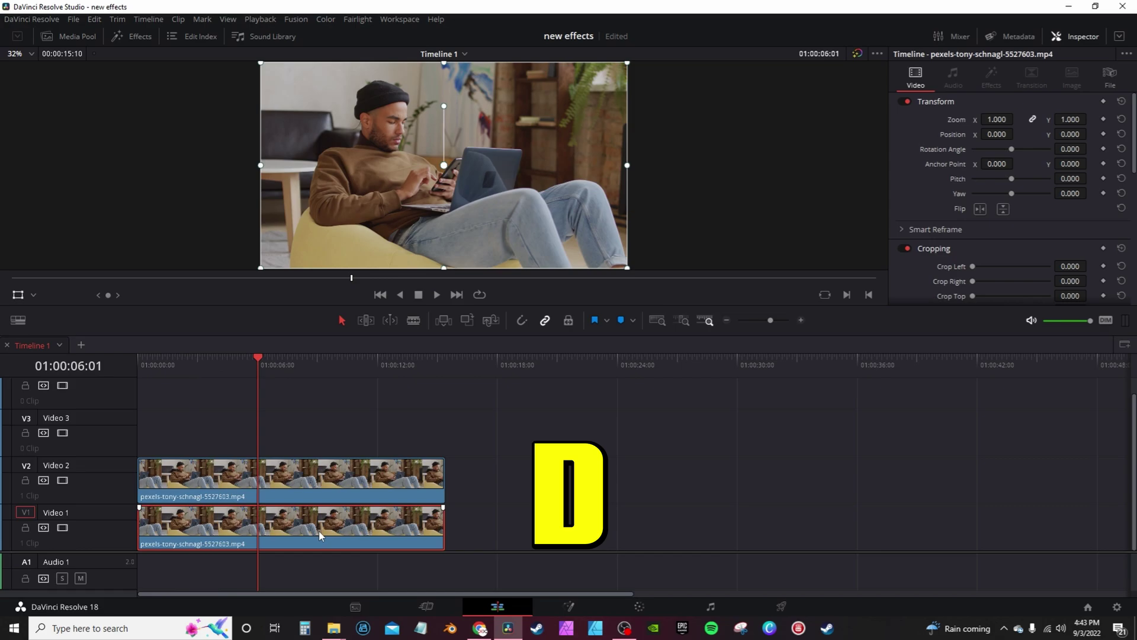
pyautogui.click(325, 484)
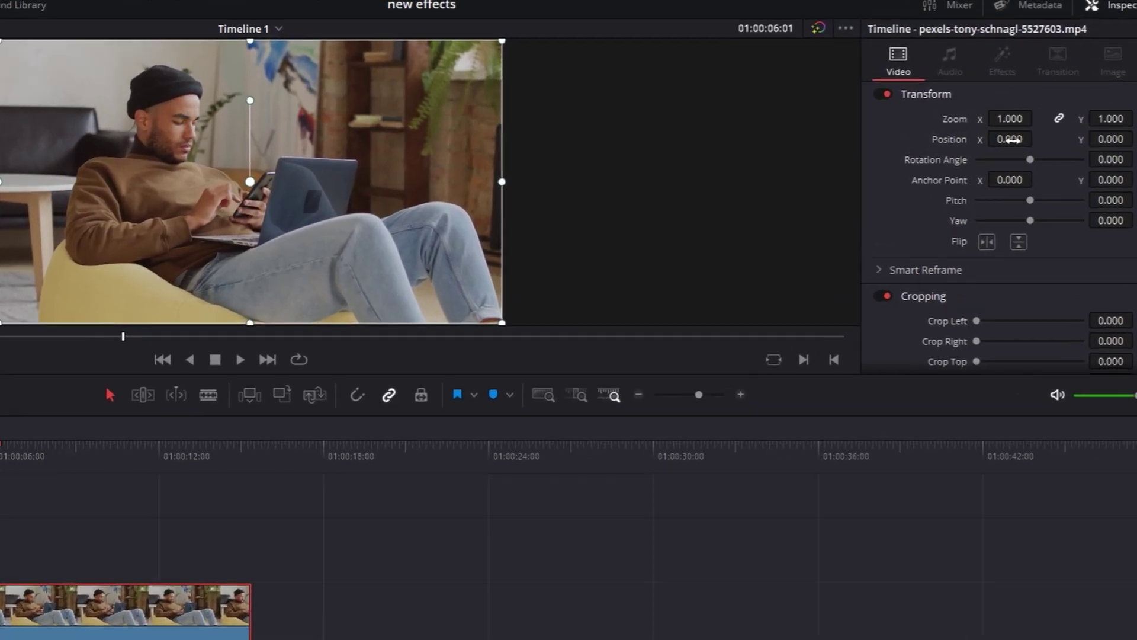
pyautogui.moveTo(1010, 118); pyautogui.dragTo(1037, 119)
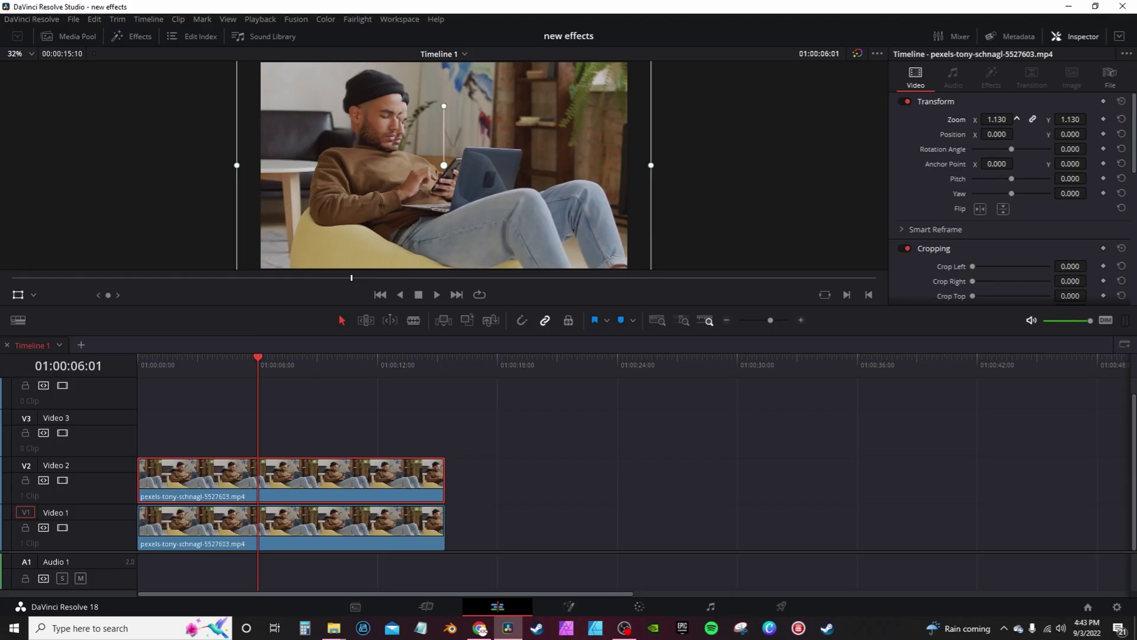
pyautogui.moveTo(1037, 119); pyautogui.dragTo(1008, 134)
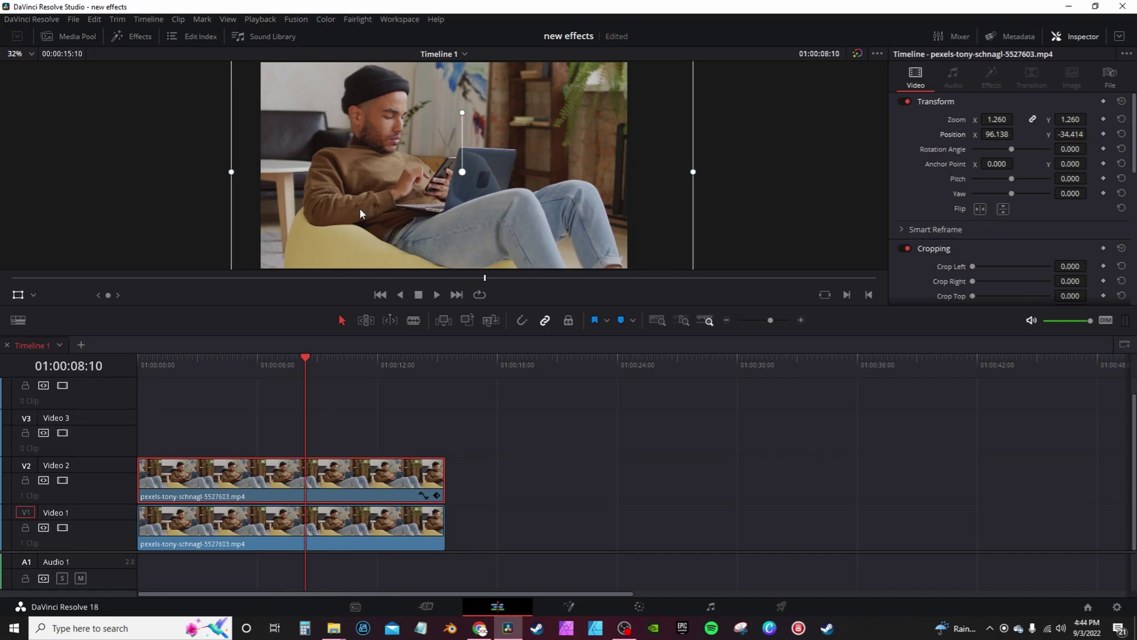
pyautogui.moveTo(360, 208); pyautogui.dragTo(430, 207)
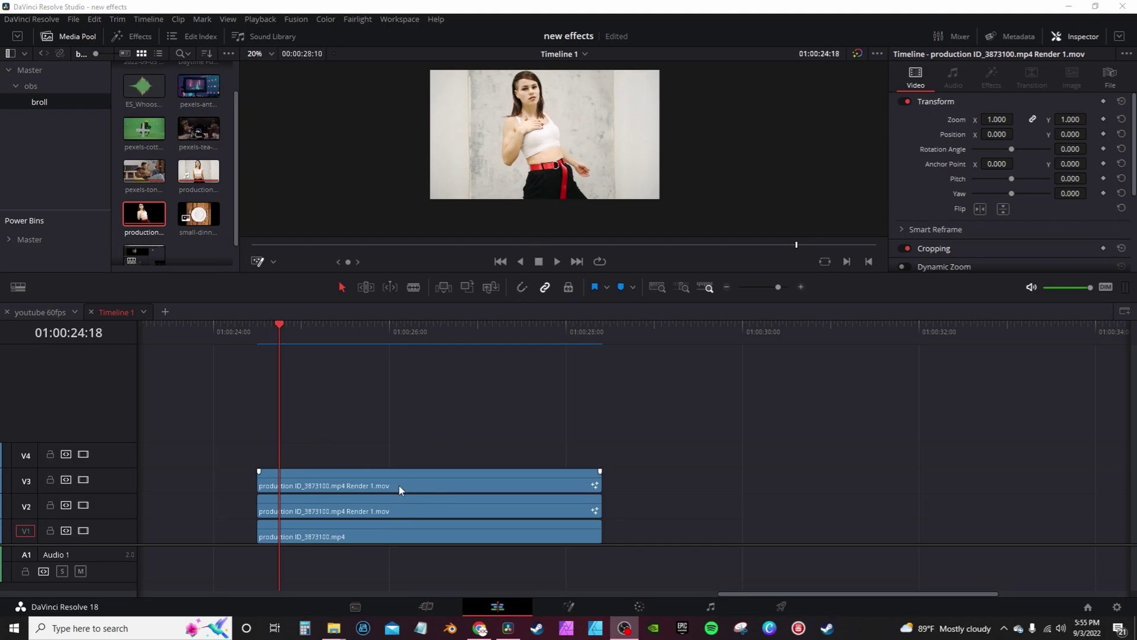
# Disable the original production clip on V1, leaving the background-free renders above it enabled
pyautogui.click(377, 536)
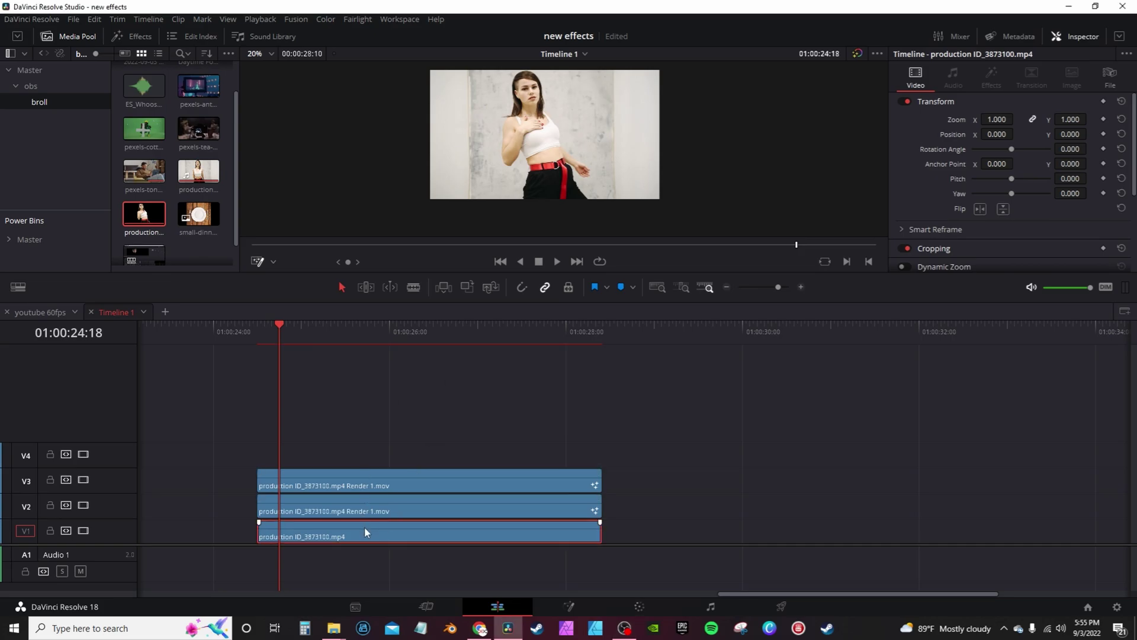
pyautogui.press('d')
pyautogui.click(377, 500)
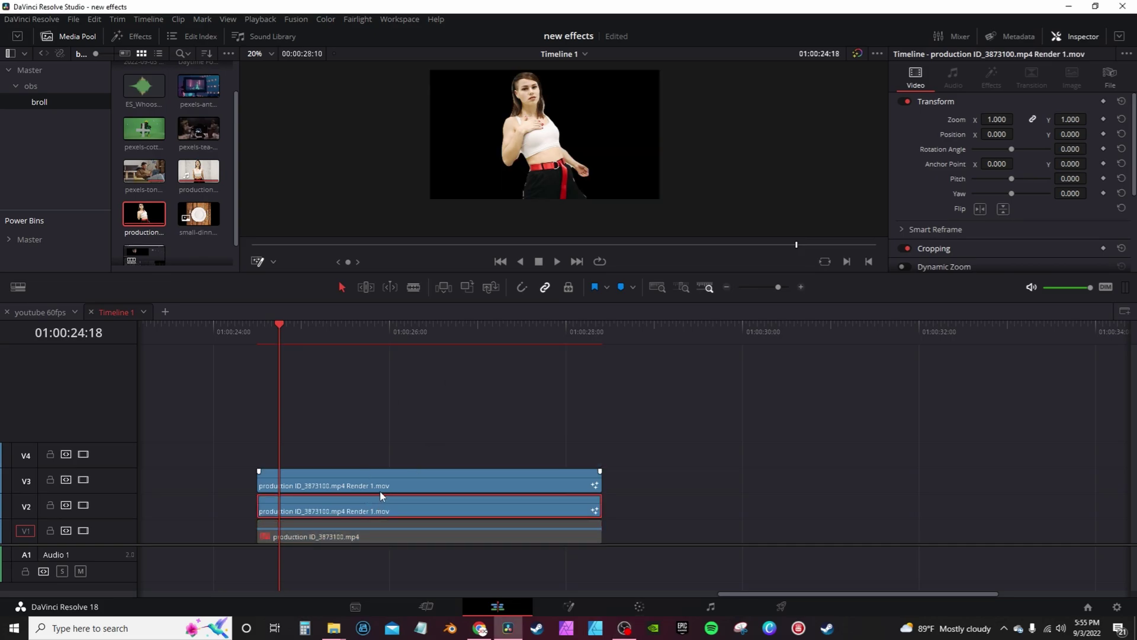
# Replace the clip on V3 with a fresh duplicate of the V2 render
pyautogui.click(379, 489)
pyautogui.click(378, 509)
pyautogui.hotkey('ctrl', 'z')
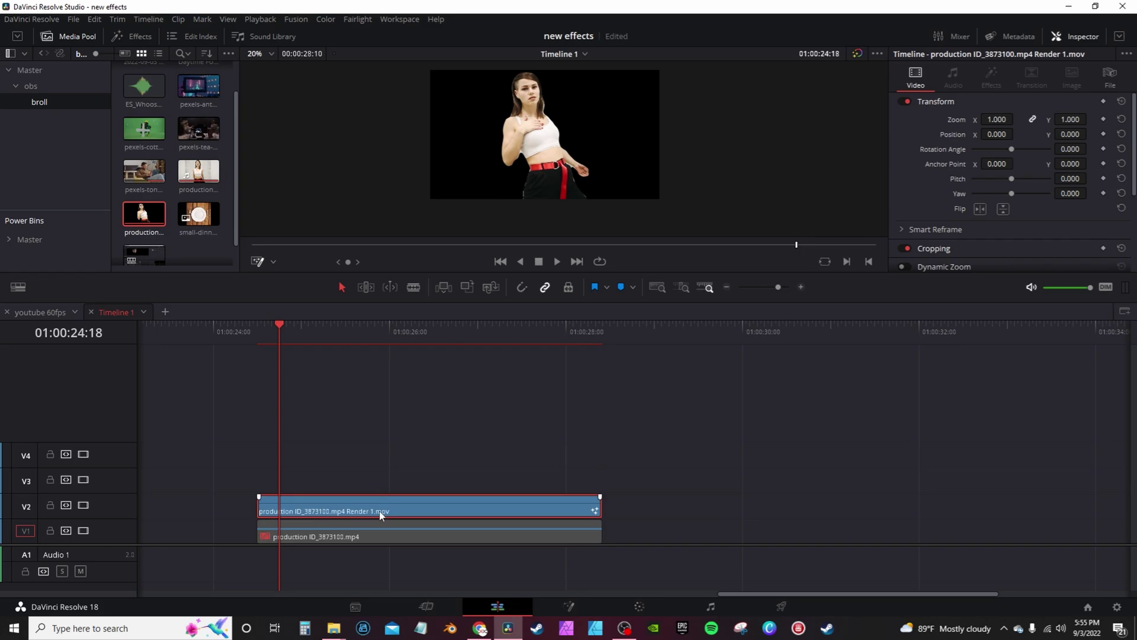
pyautogui.moveTo(380, 515); pyautogui.dragTo(382, 490)
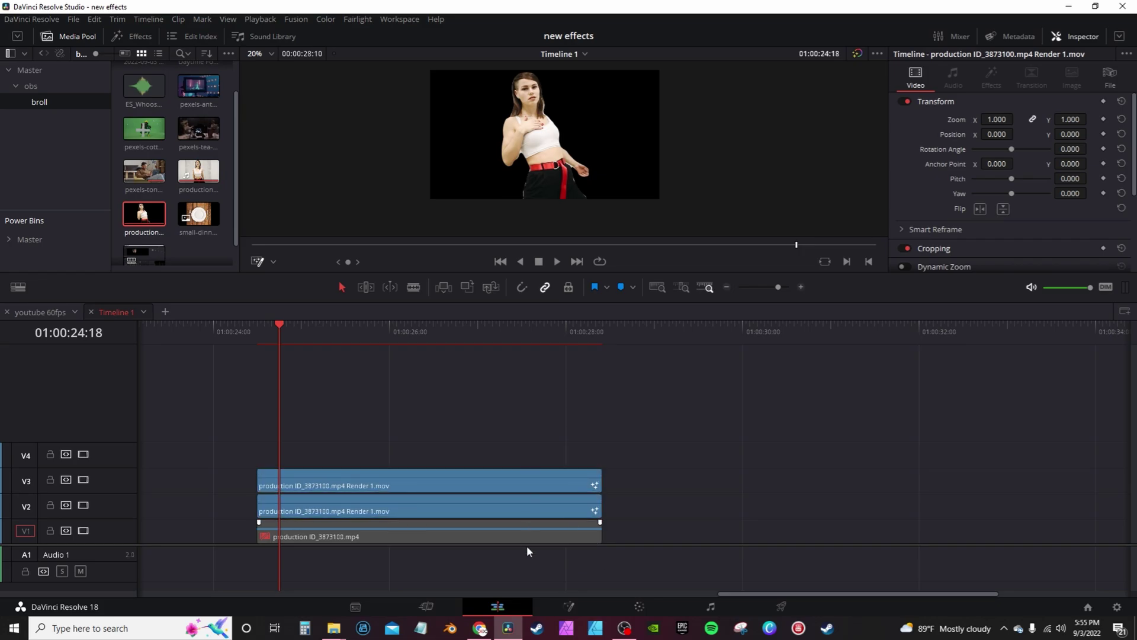
# Open the V2 render in Fusion and add a Transform node with Edges set to Wrap and Center keyframed at frame 0
pyautogui.rightClick(486, 503)
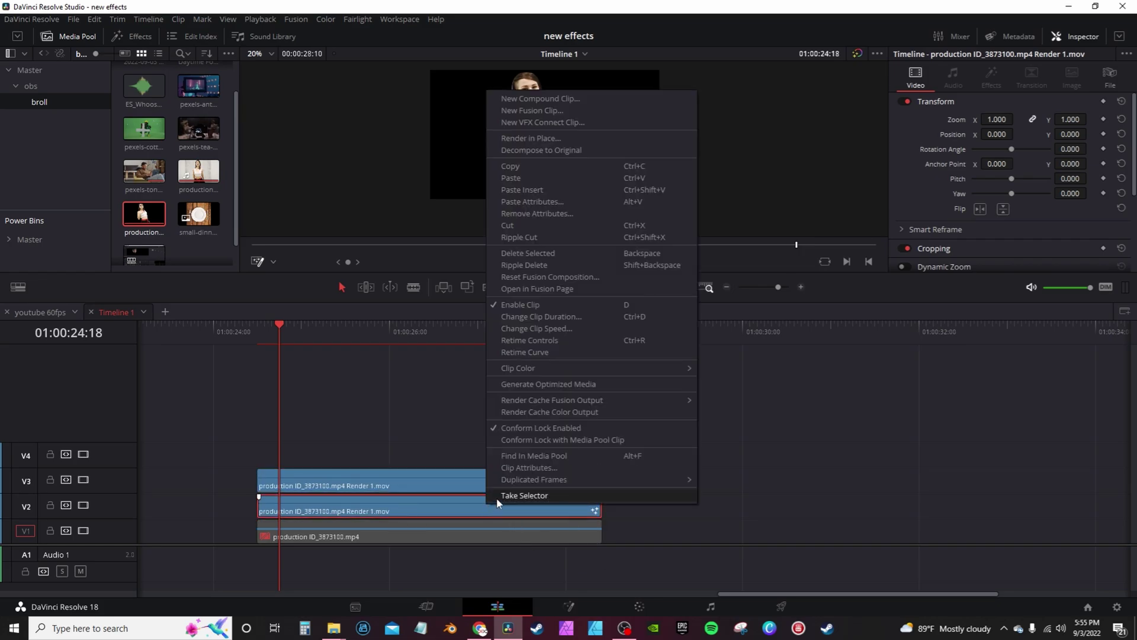
pyautogui.click(542, 289)
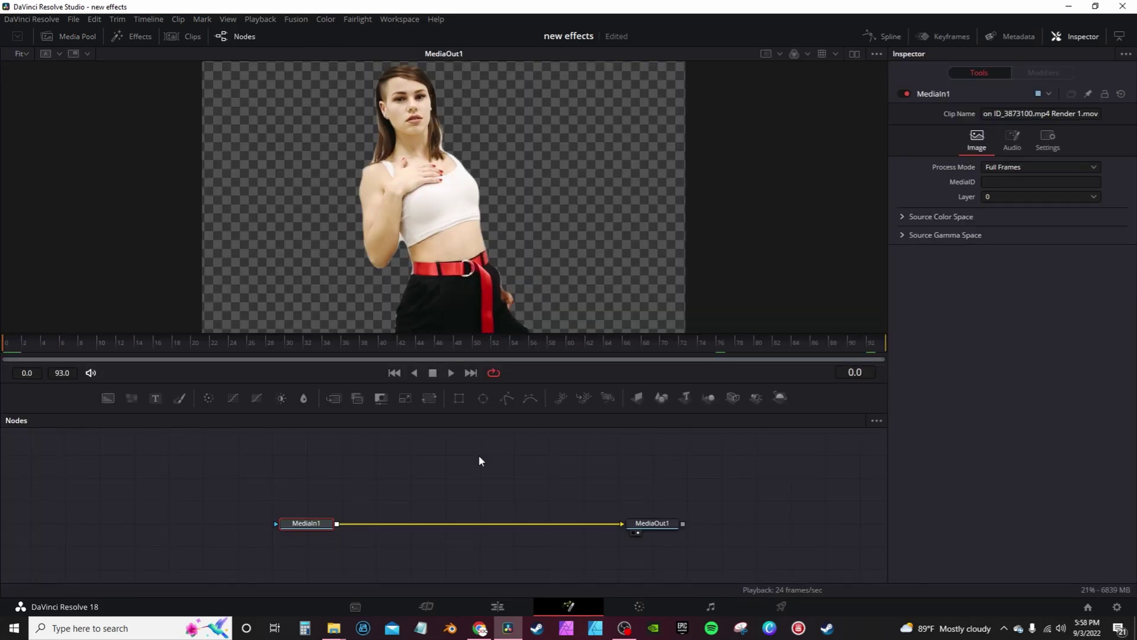
pyautogui.click(430, 402)
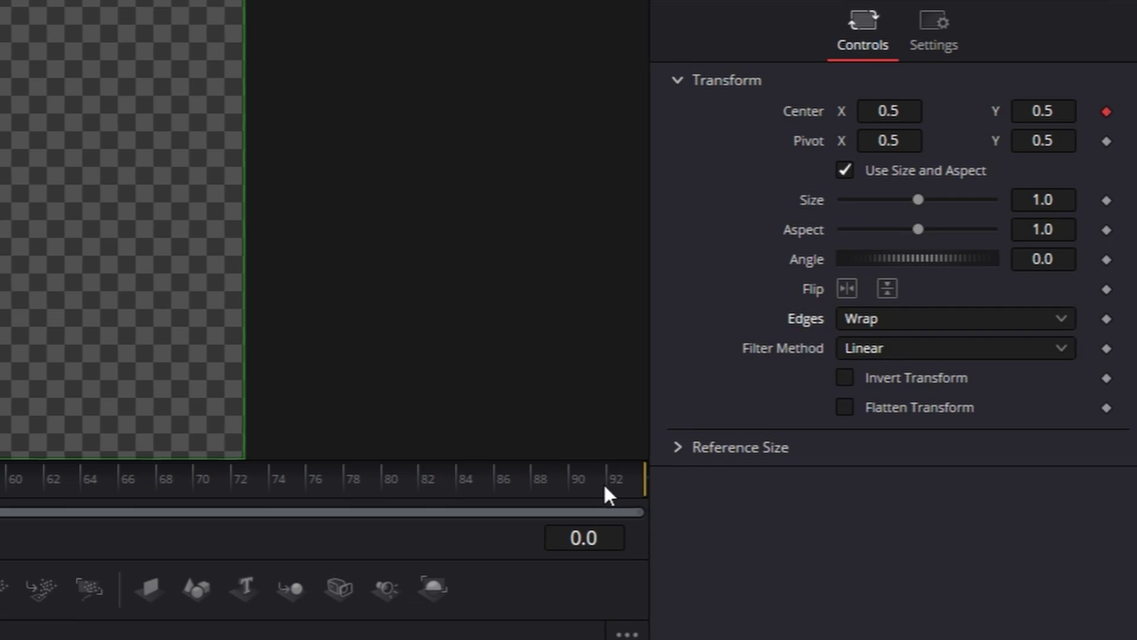
# Keyframe the Transform's Center X at about 39.33 on frame 92 and play the animation from frame 0
pyautogui.click(604, 484)
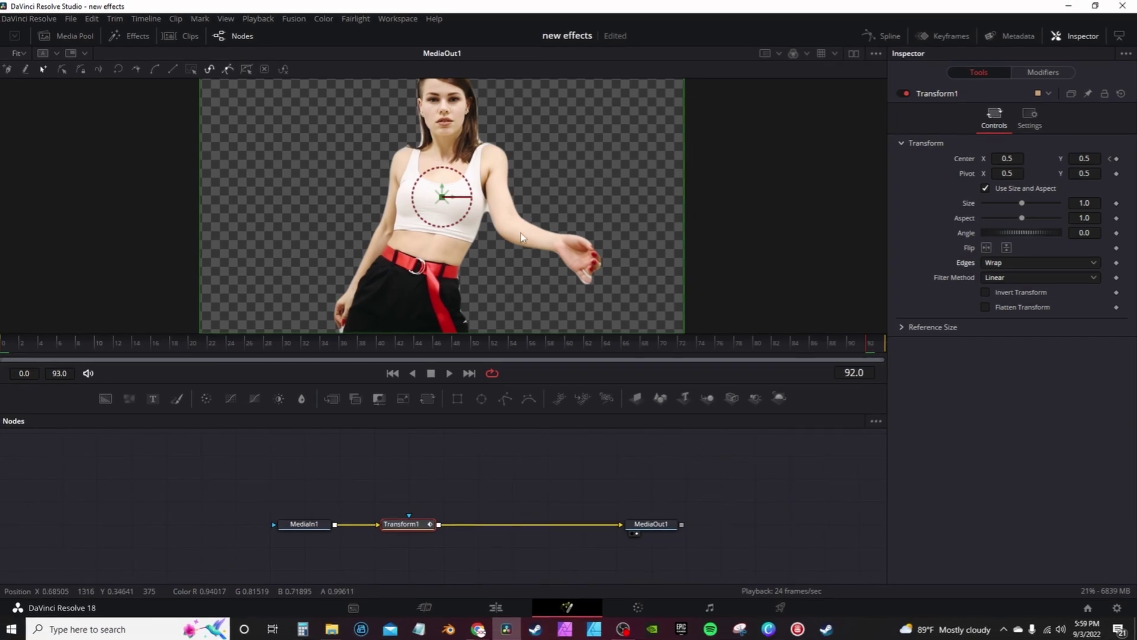
pyautogui.scroll(-8, 500, 224)
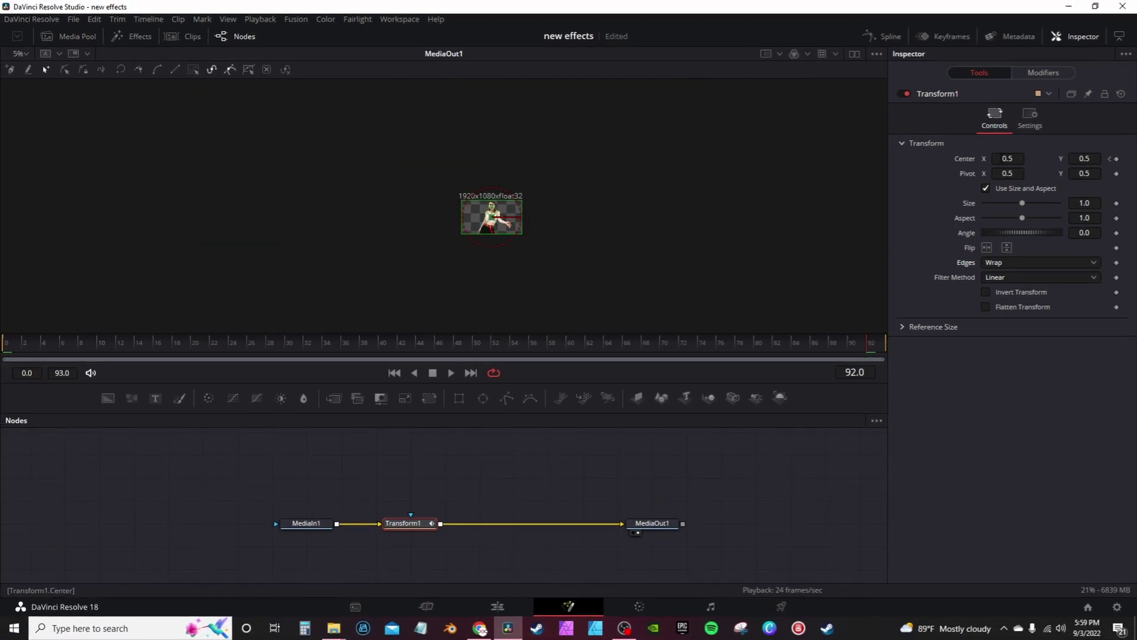
pyautogui.moveTo(1017, 160); pyautogui.dragTo(1092, 160)
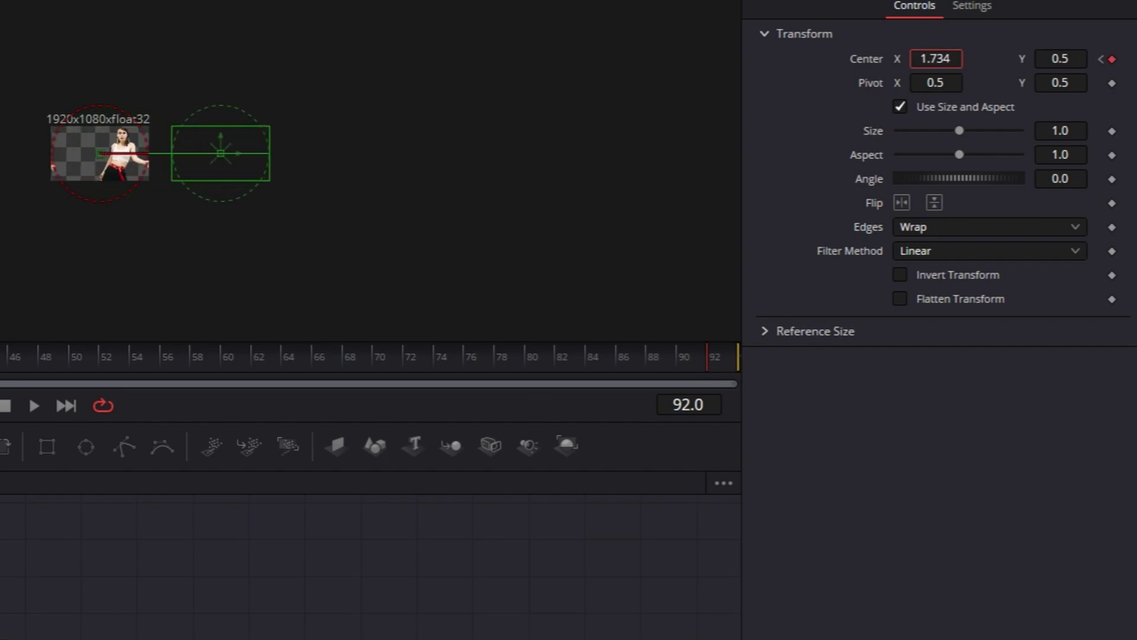
pyautogui.moveTo(936, 59); pyautogui.dragTo(961, 59)
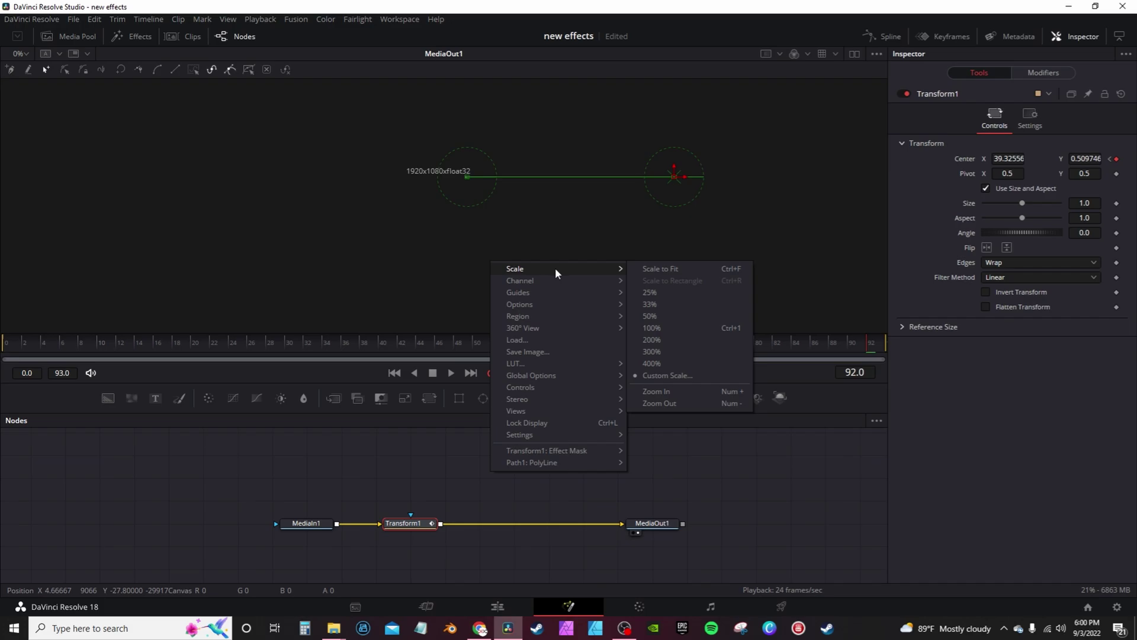
pyautogui.click(652, 266)
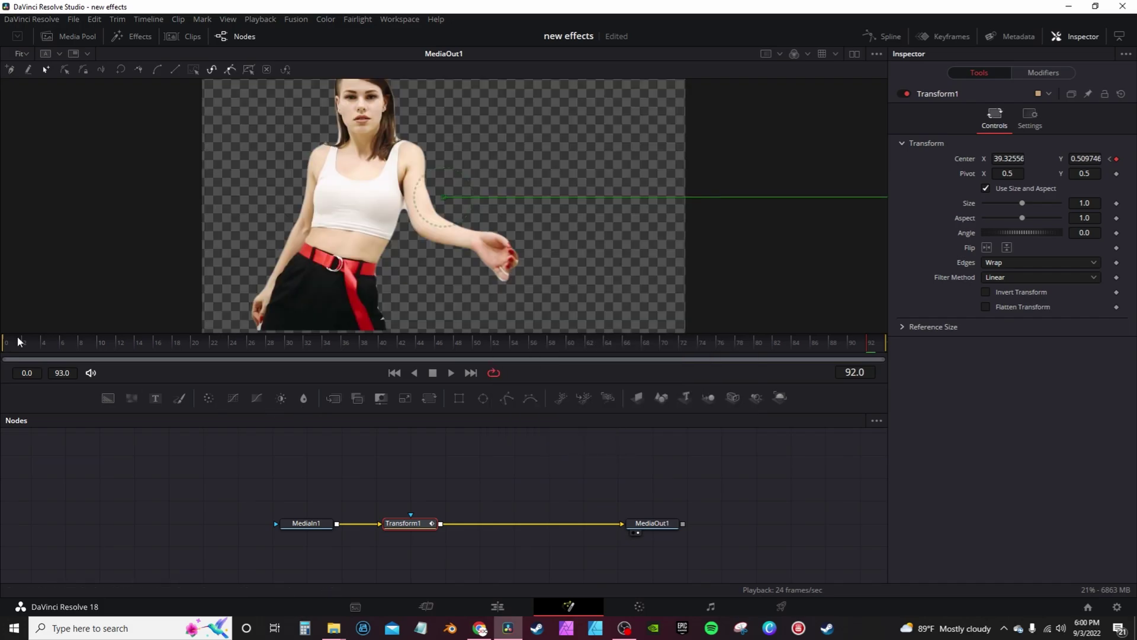
pyautogui.click(7, 349)
pyautogui.press('space')
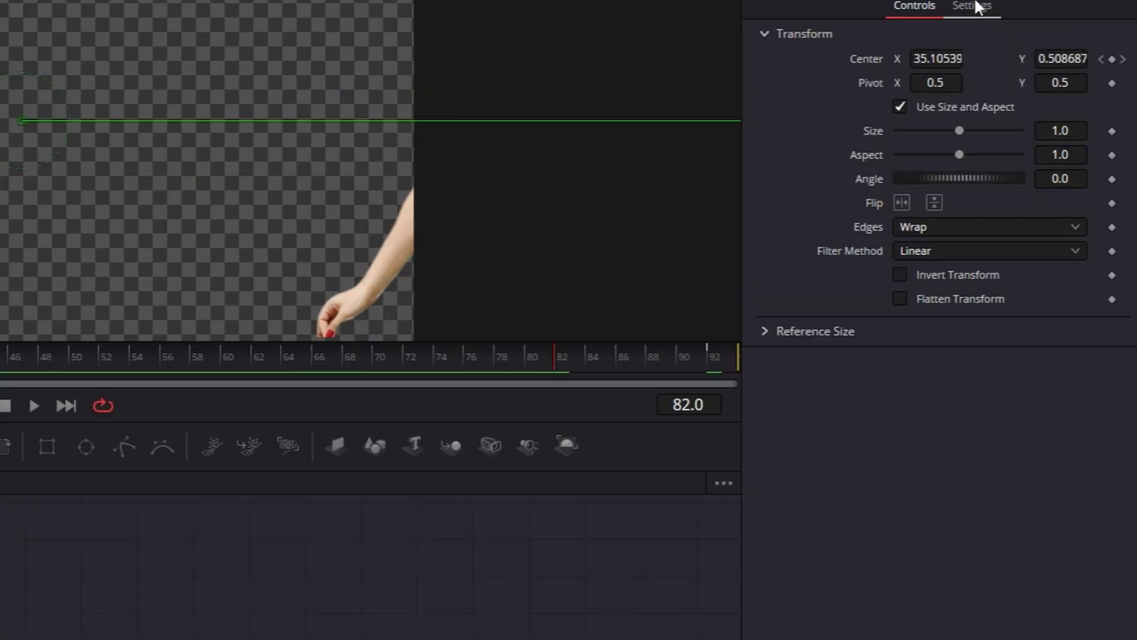
# Enable Motion Blur on the Transform node and raise its Quality to 10
pyautogui.click(977, 7)
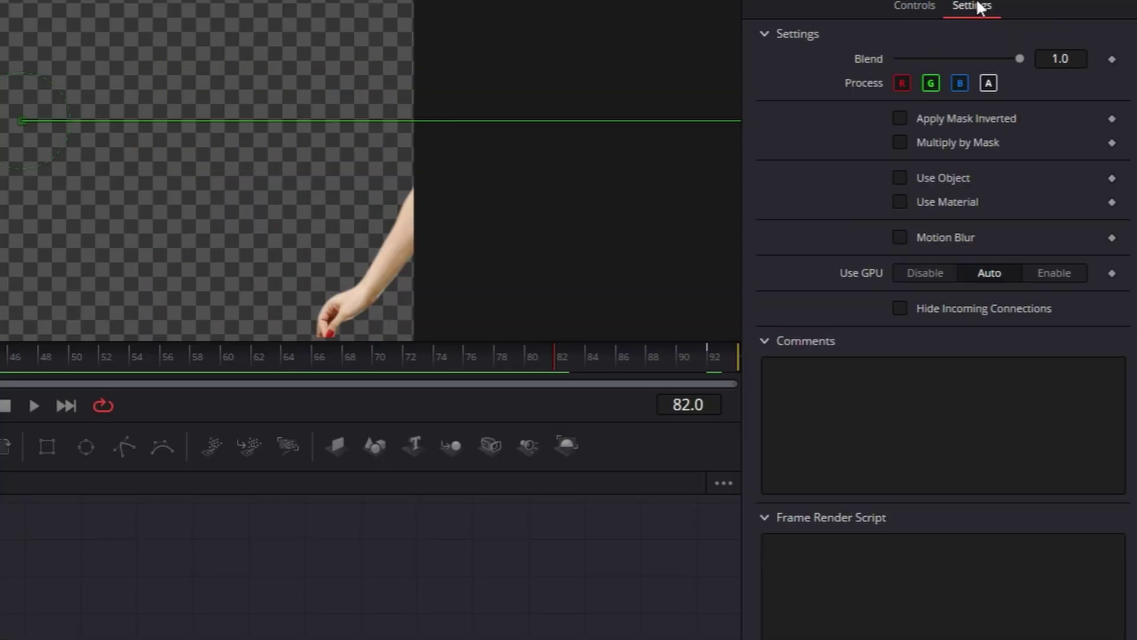
pyautogui.click(899, 237)
pyautogui.moveTo(922, 261); pyautogui.dragTo(1089, 262)
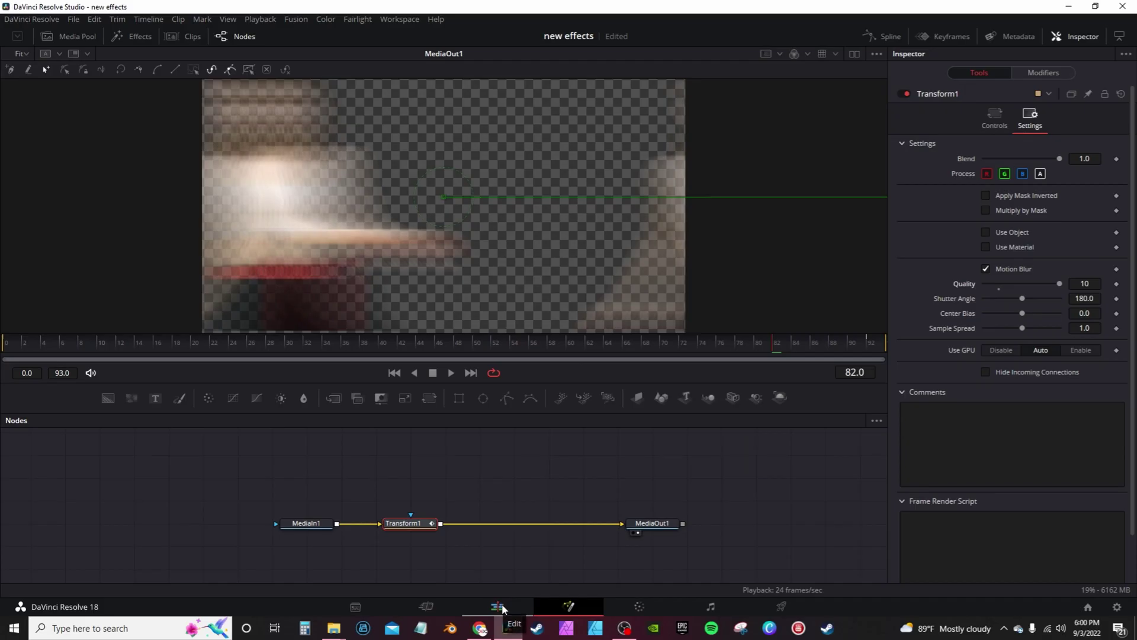
# Return to the edit timeline, re-enable the original production clip on V1 and move the playhead to the clips' start
pyautogui.click(502, 609)
pyautogui.click(406, 537)
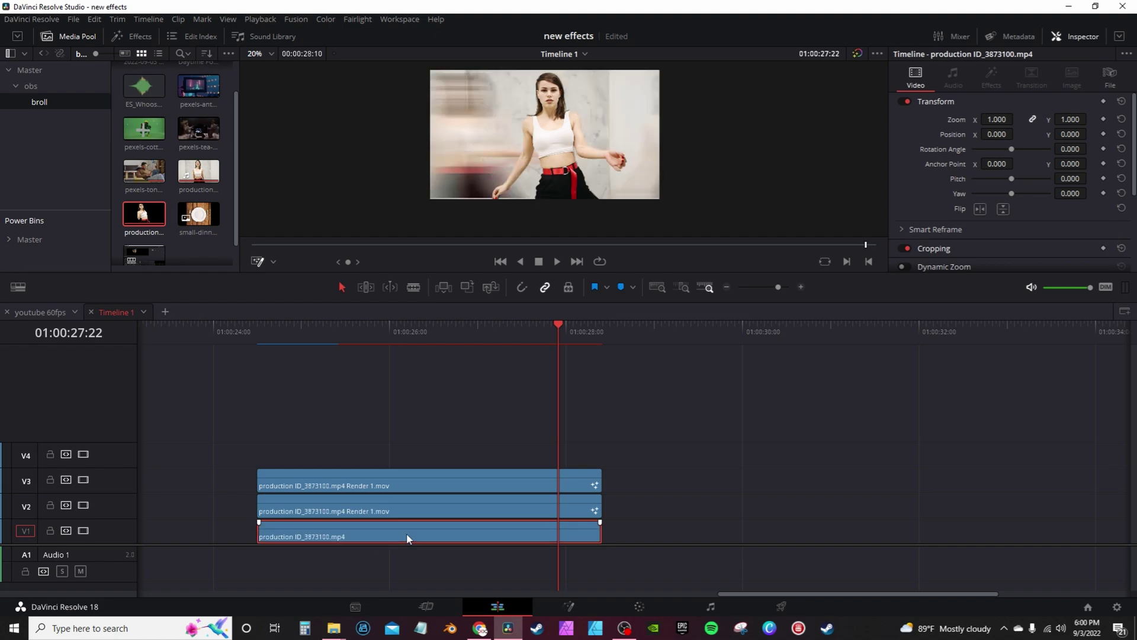
pyautogui.click(258, 329)
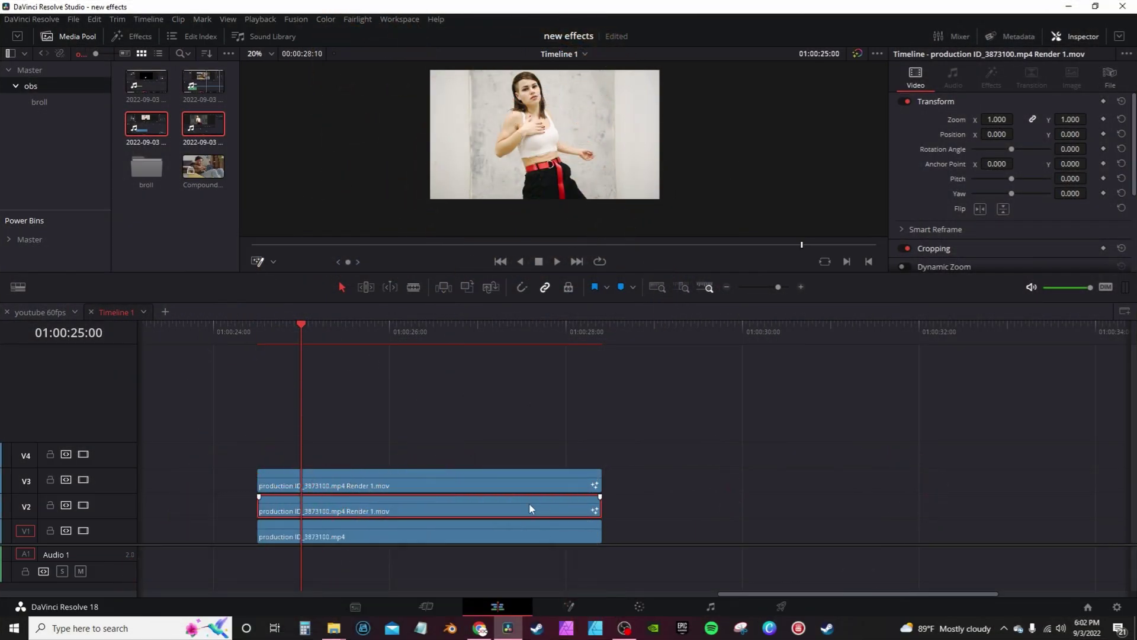
# Open the V2 render in Fusion and insert a Duplicate node after the media input with Copies set to 7
pyautogui.rightClick(355, 508)
pyautogui.click(414, 290)
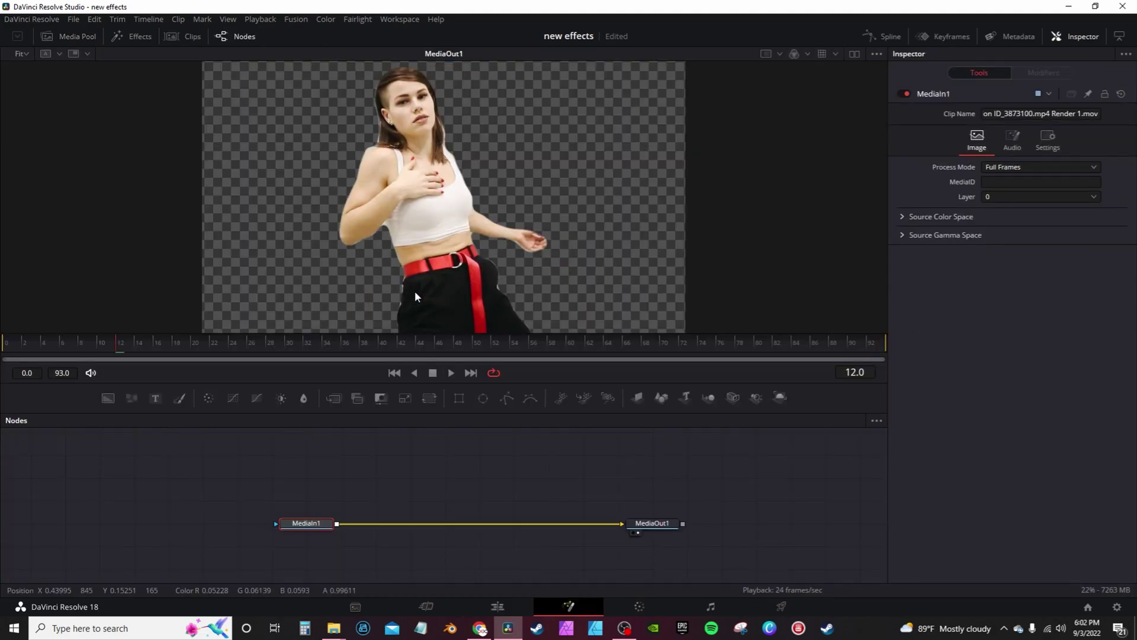
pyautogui.click(525, 482)
pyautogui.hotkey('shift', 'space')
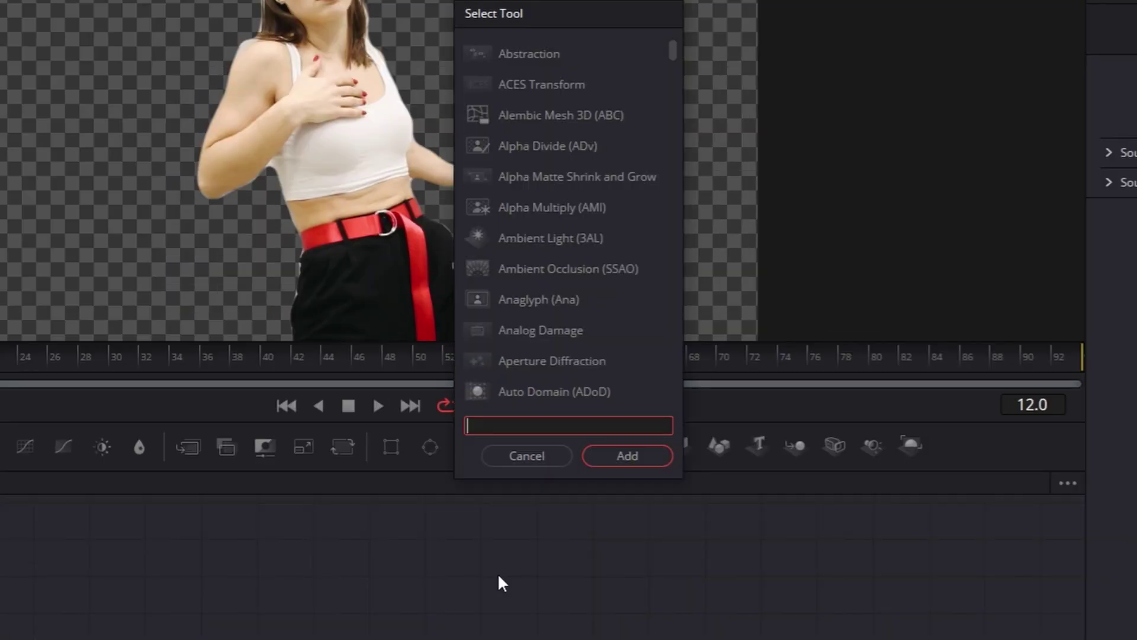
pyautogui.write('du')
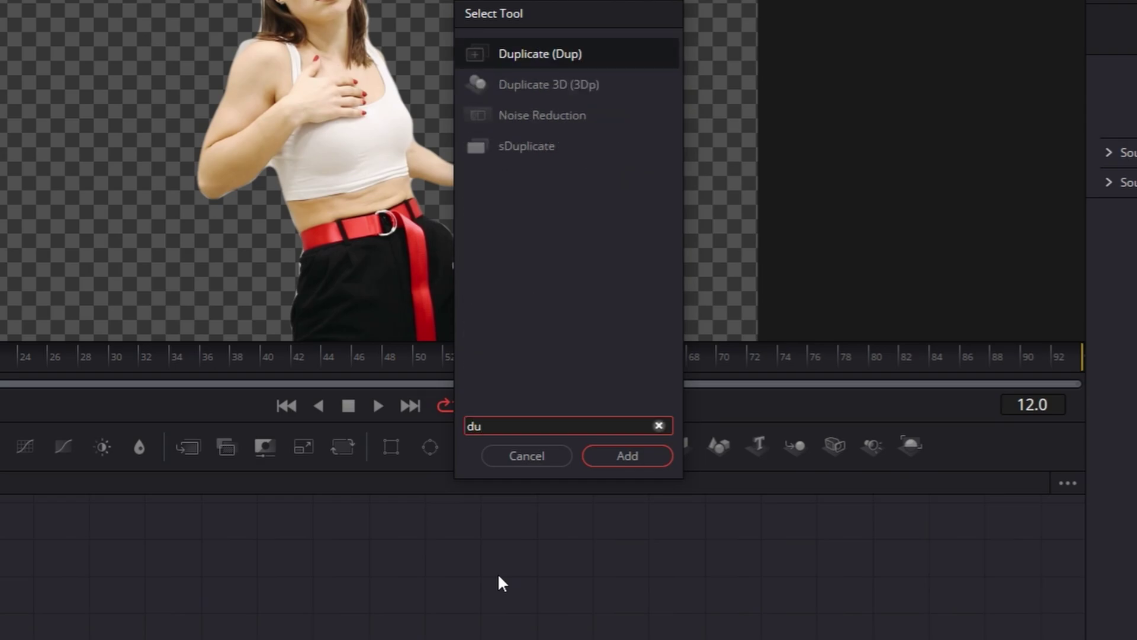
pyautogui.doubleClick(531, 55)
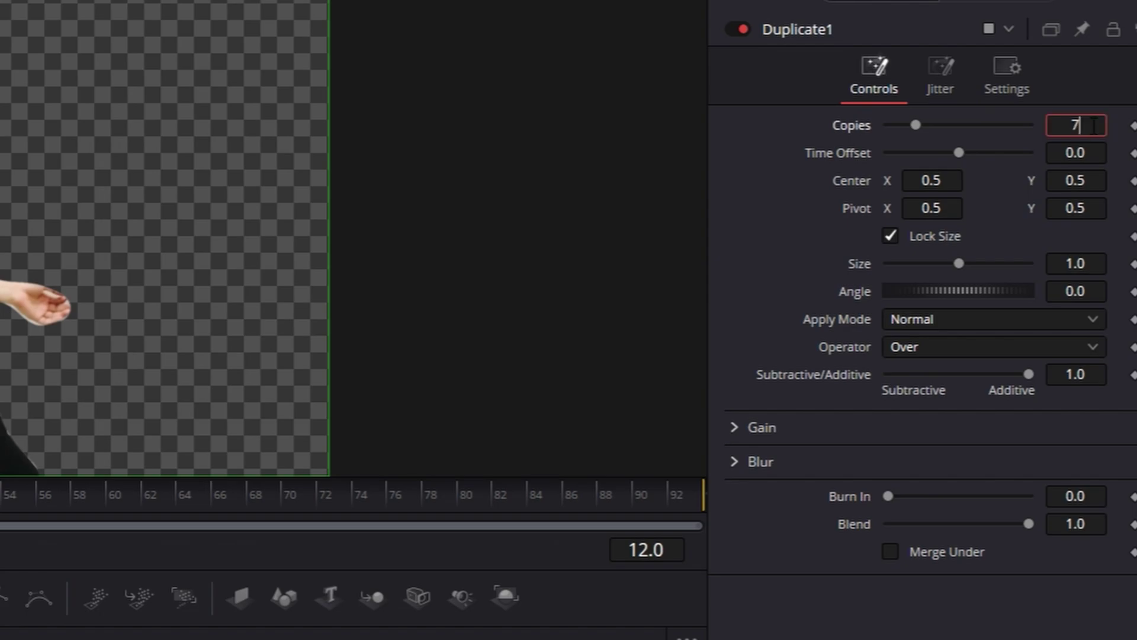
pyautogui.press('Tab')
pyautogui.click(652, 468)
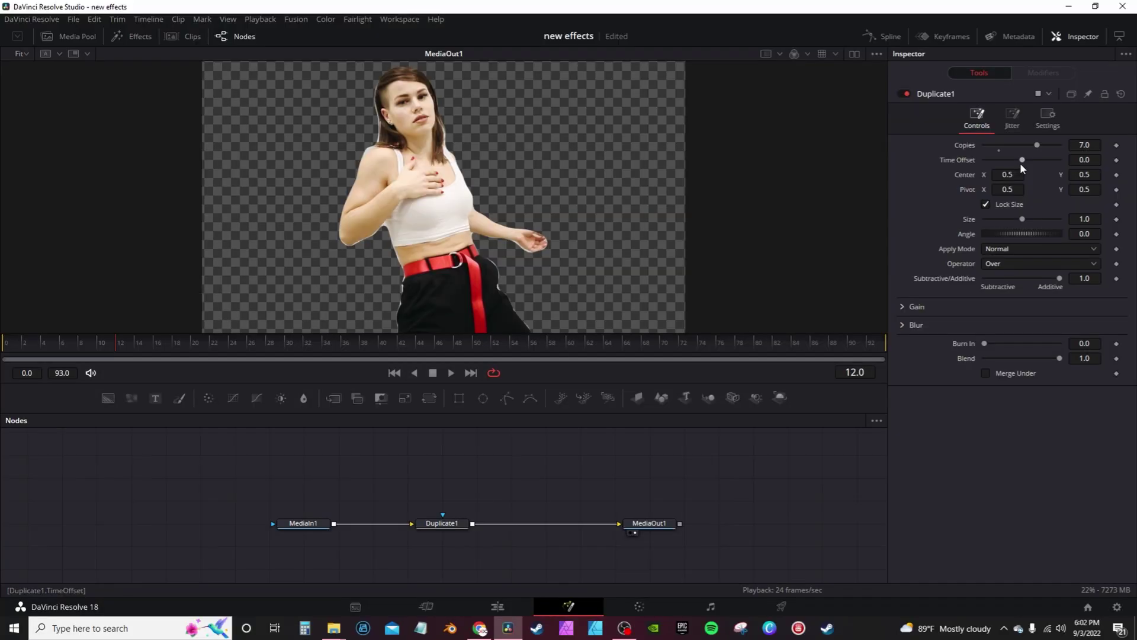
# Try spreading the duplicates with a Time Offset of 1.75 and a Center X of 0.675, and reset both values
pyautogui.moveTo(1024, 160); pyautogui.dragTo(1037, 160)
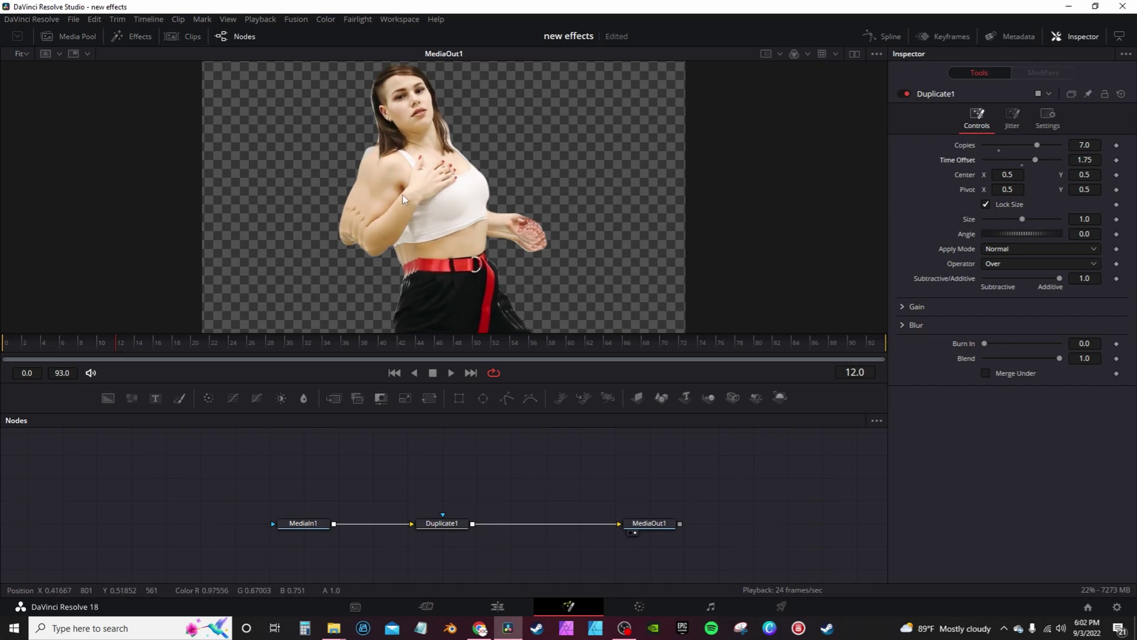
pyautogui.press('space')
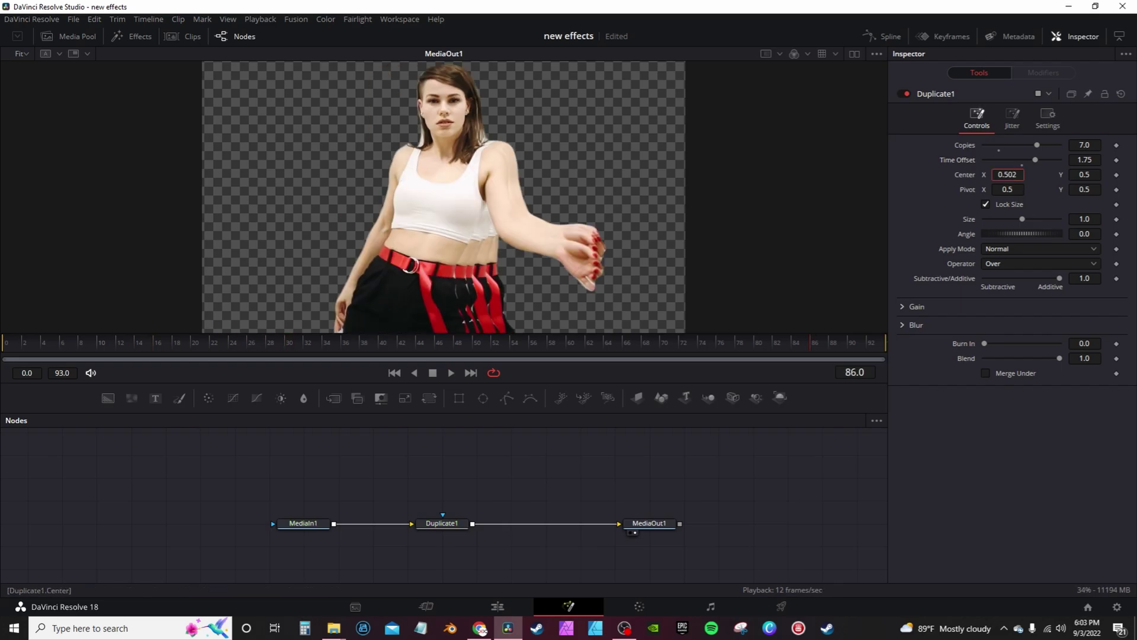
pyautogui.moveTo(1009, 175); pyautogui.dragTo(1074, 174)
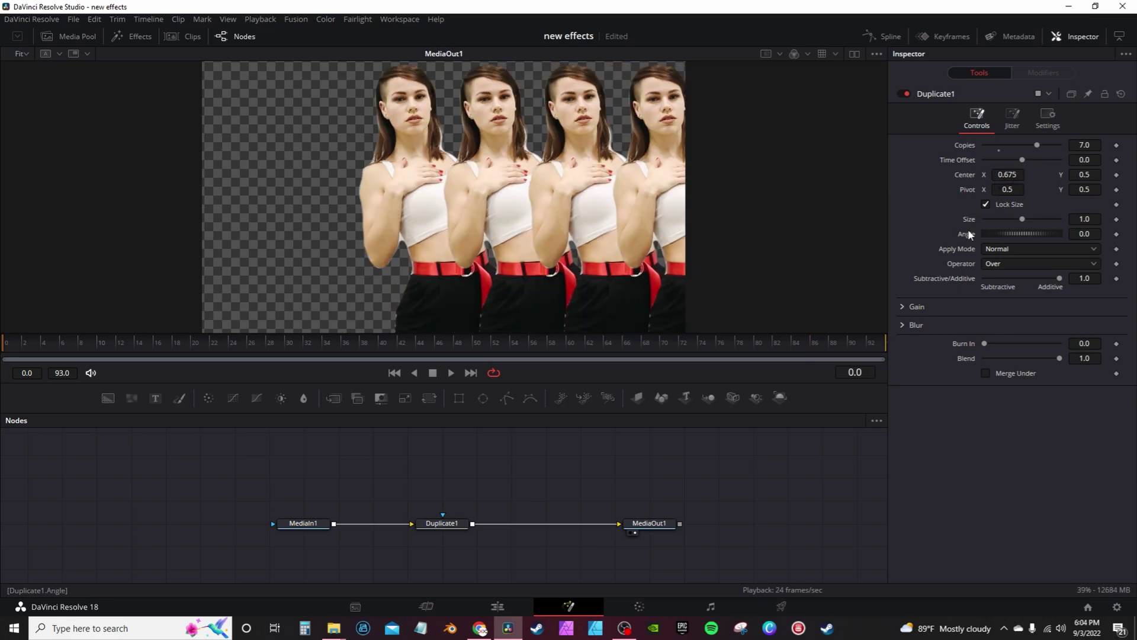
pyautogui.doubleClick(967, 173)
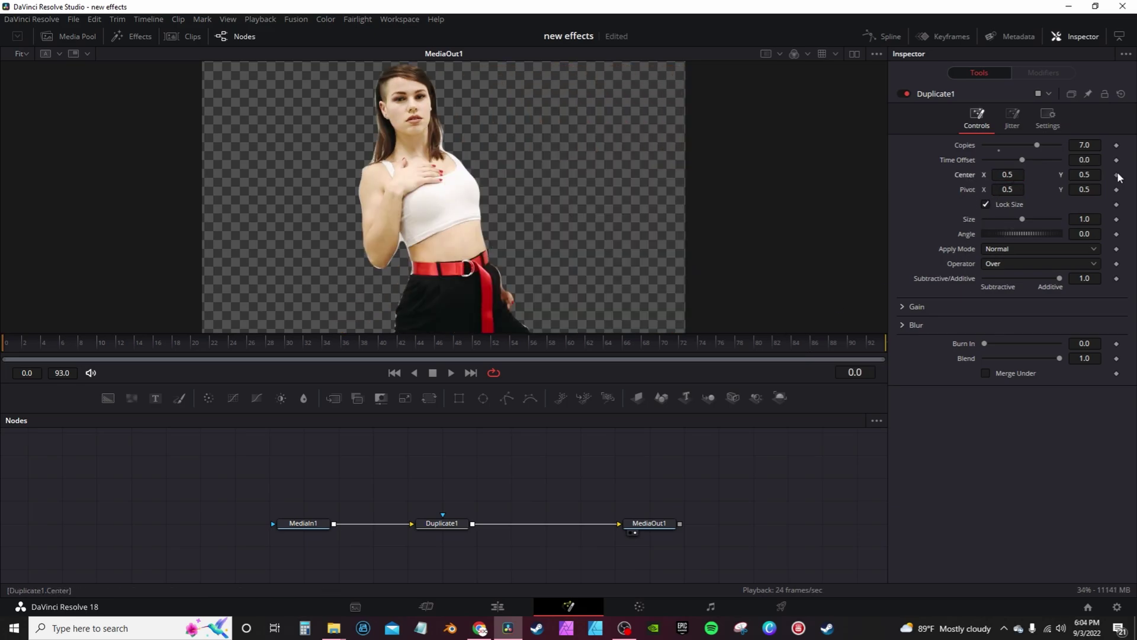
# Keyframe the Duplicate's Center at its default on frame 0, at X 0.68 on frame 48, and at its default on frame 92
pyautogui.click(457, 351)
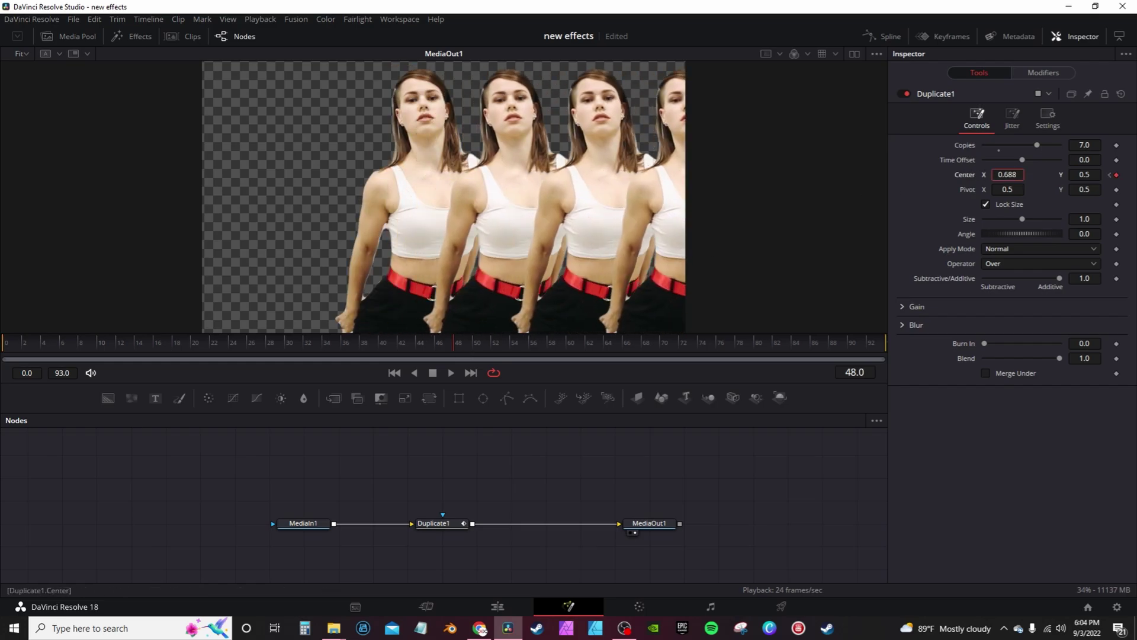
pyautogui.moveTo(1008, 175); pyautogui.dragTo(1003, 175)
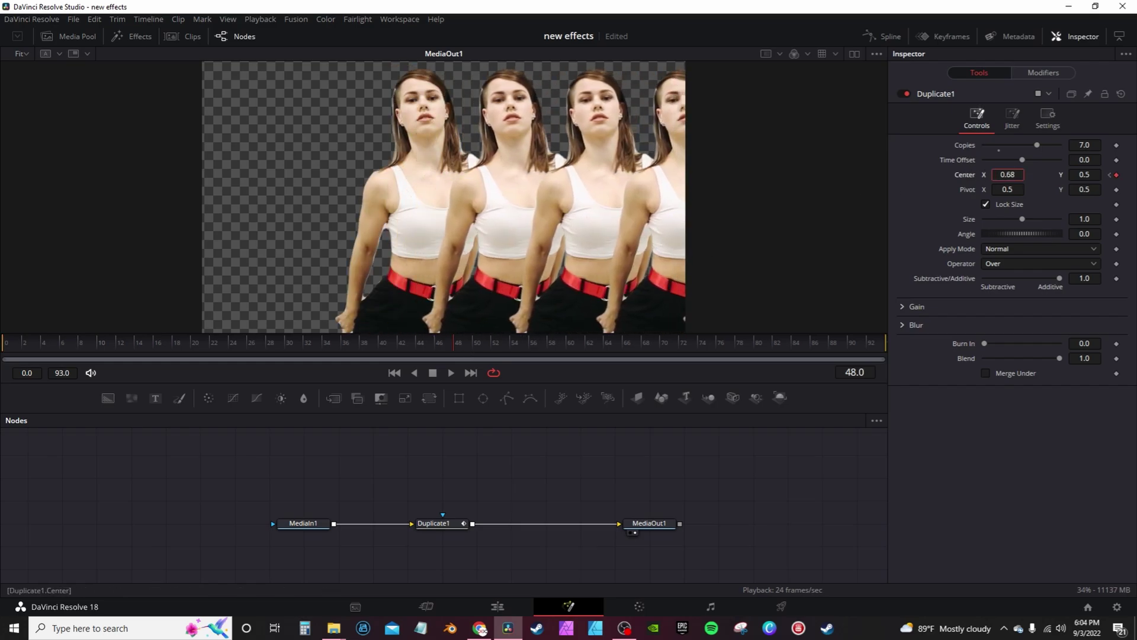
pyautogui.click(864, 348)
pyautogui.click(868, 348)
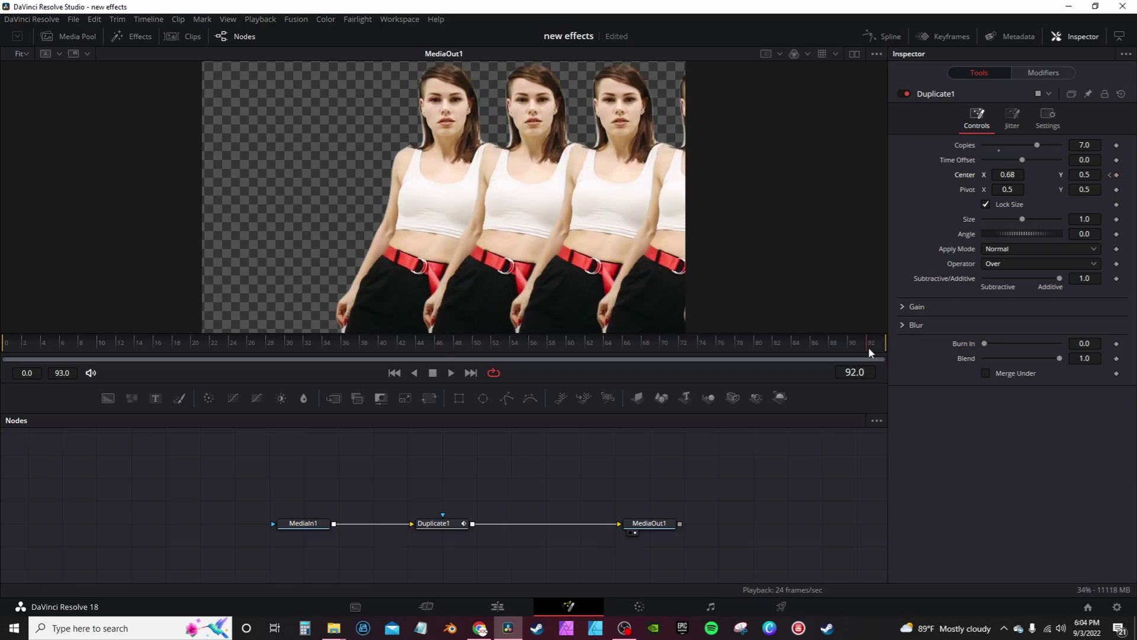
pyautogui.rightClick(972, 179)
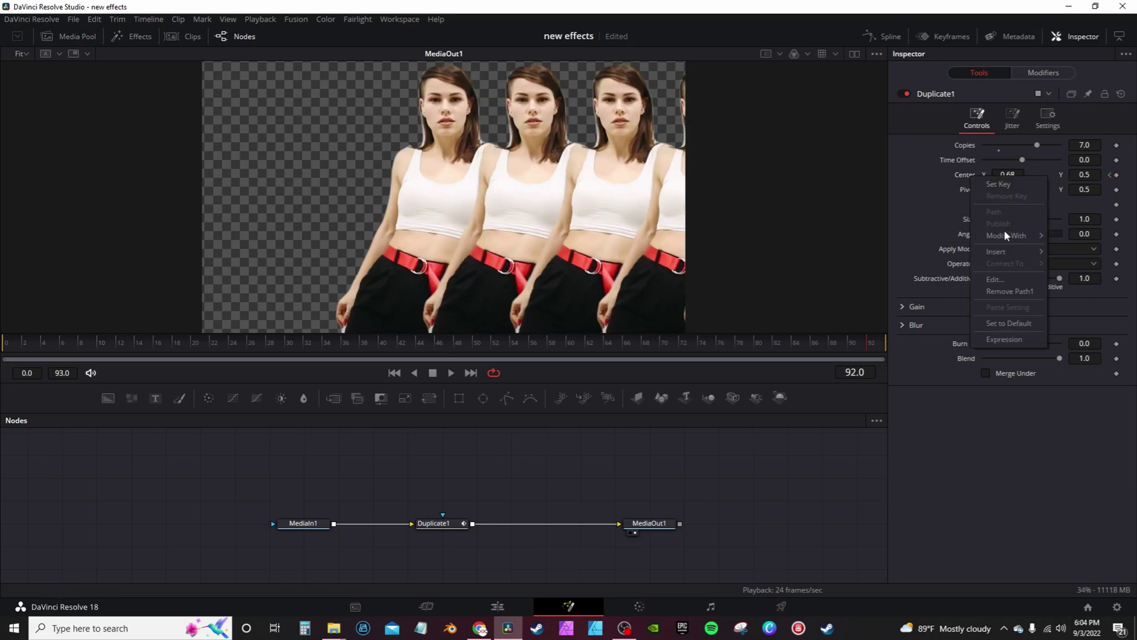
pyautogui.click(1000, 320)
# Play the keyframed Duplicate animation from frame 0
pyautogui.click(6, 350)
pyautogui.press('space')
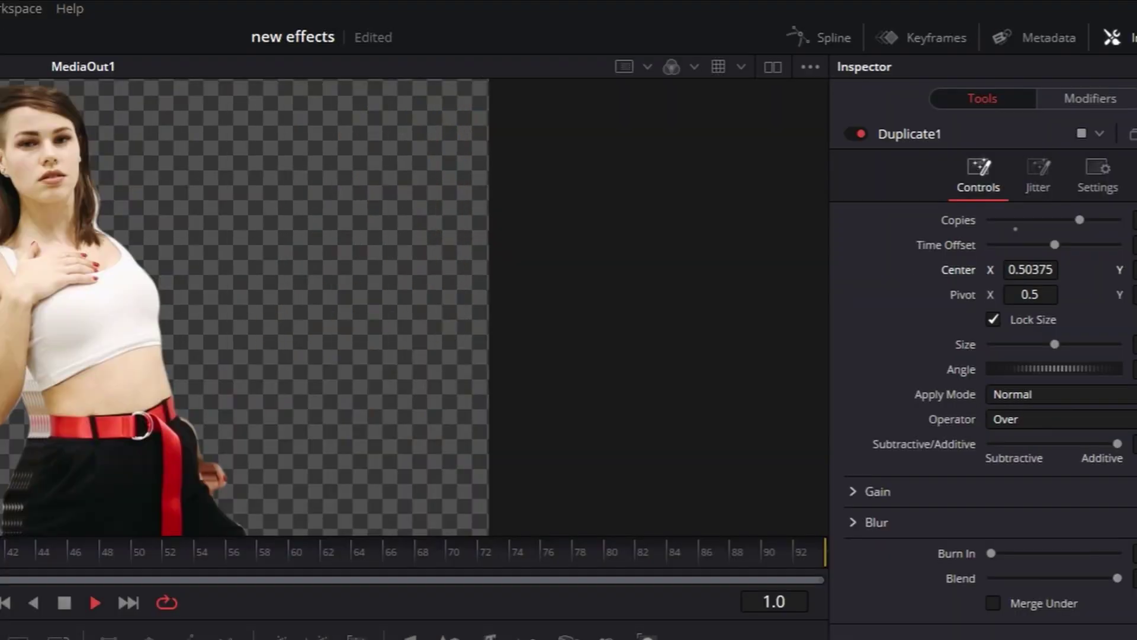
pyautogui.press('space')
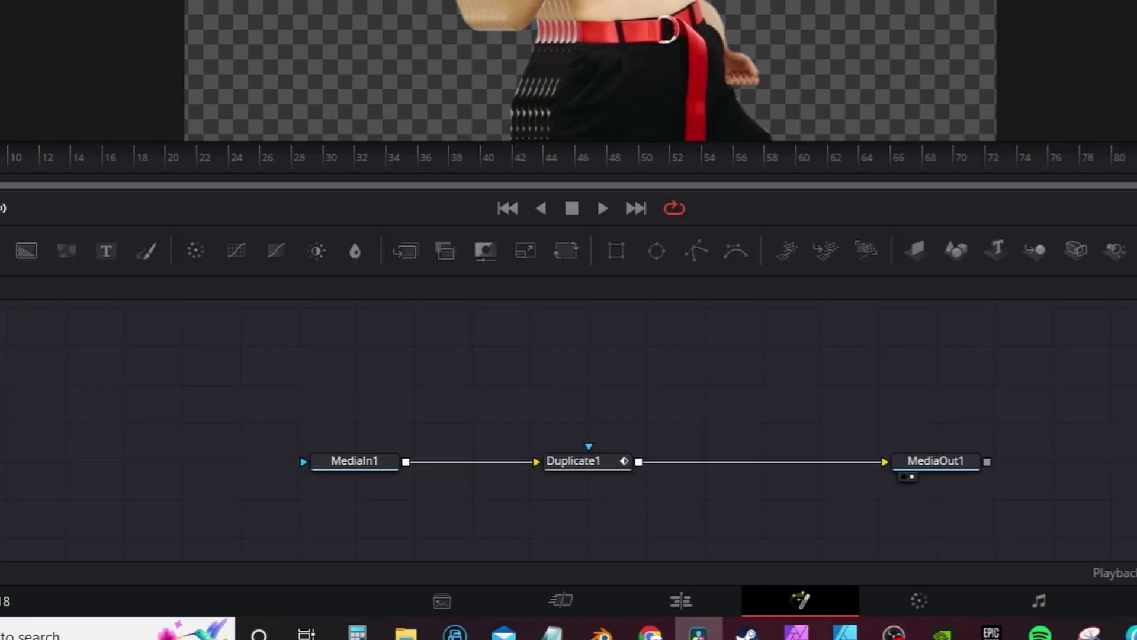
# Fit the Duplicate's Center Displacement curve in the Spline editor, select all its keyframes and flatten them into smooth easing
pyautogui.moveTo(879, 442); pyautogui.dragTo(125, 442)
pyautogui.click(86, 342)
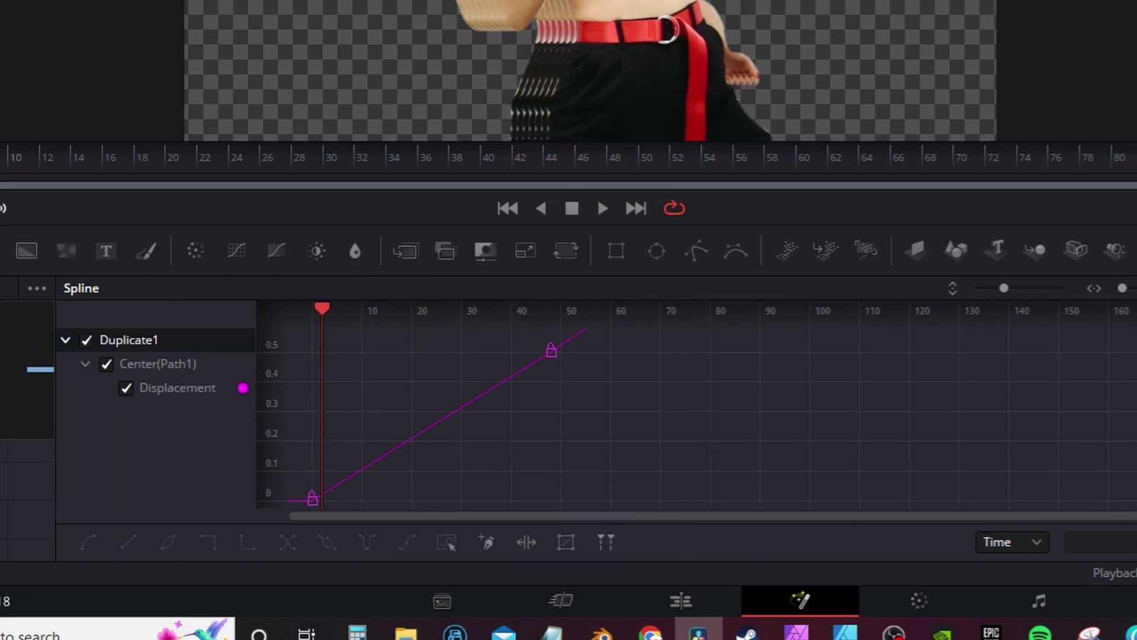
pyautogui.hotkey('ctrl', 'f')
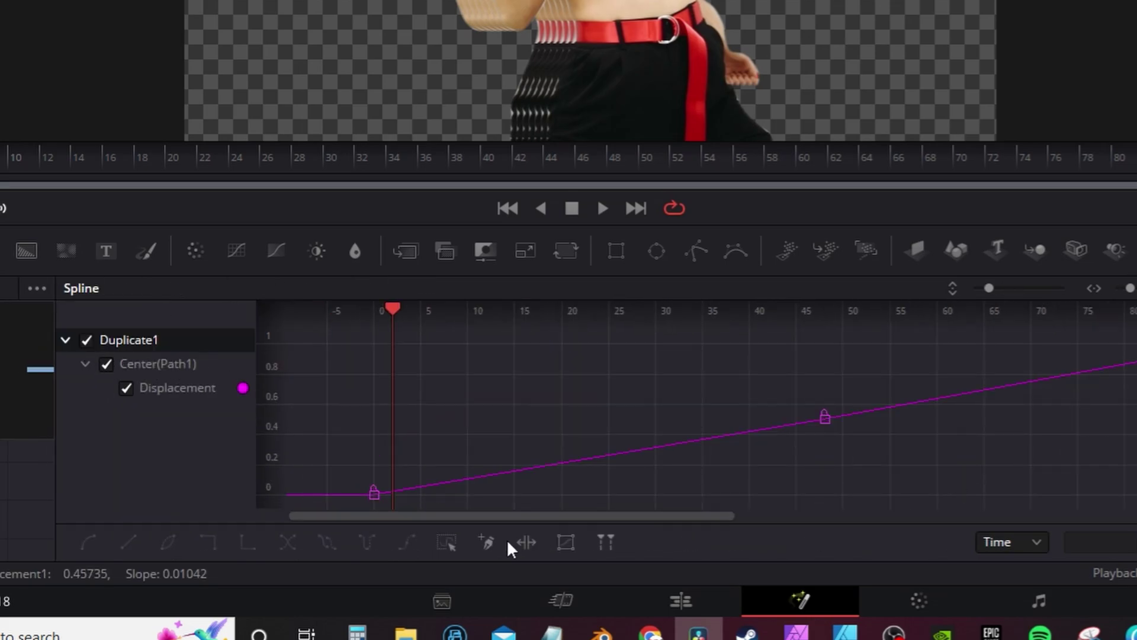
pyautogui.click(447, 543)
pyautogui.press('f')
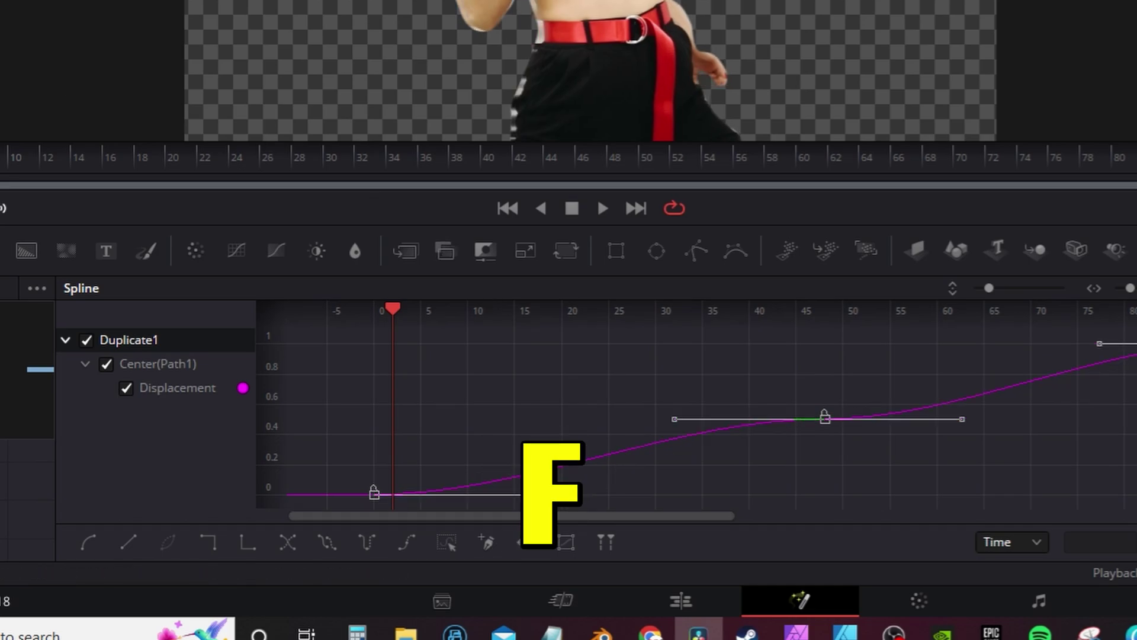
# Try Motion Blur with Quality 8 on the Duplicate node, play the result, and switch Motion Blur off again
pyautogui.click(86, 348)
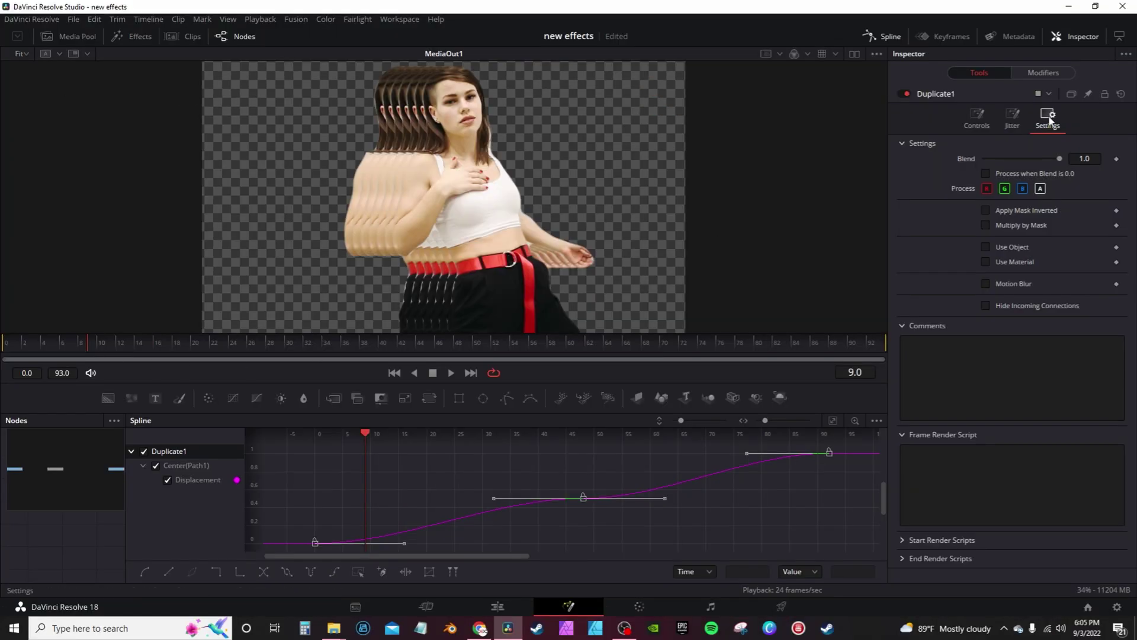
pyautogui.click(984, 283)
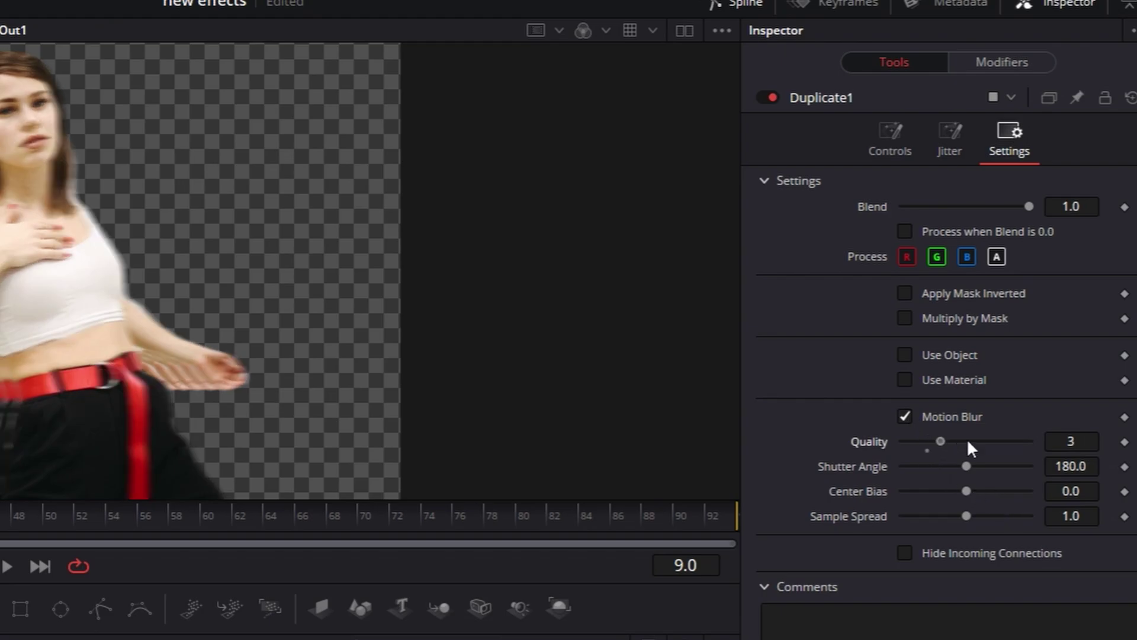
pyautogui.press('space')
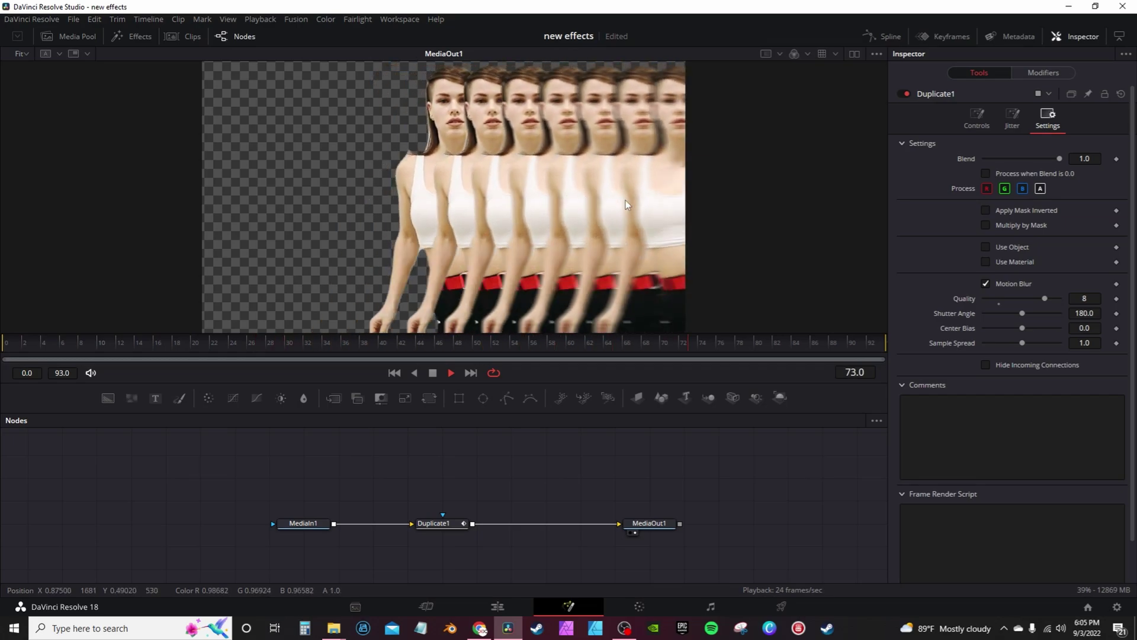
pyautogui.press('space')
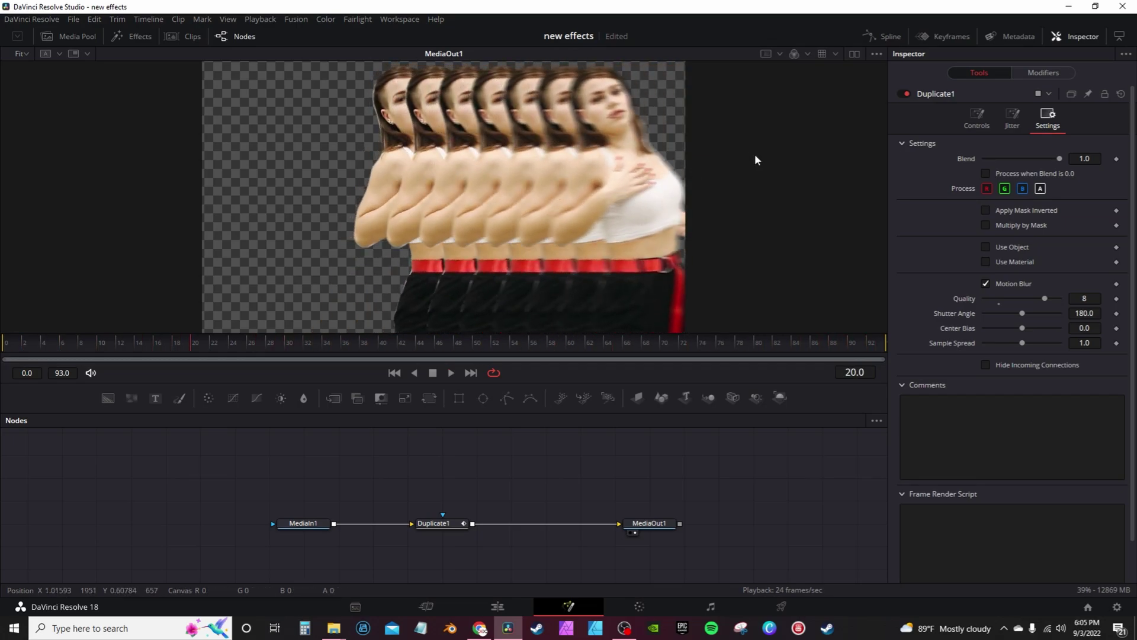
pyautogui.click(985, 284)
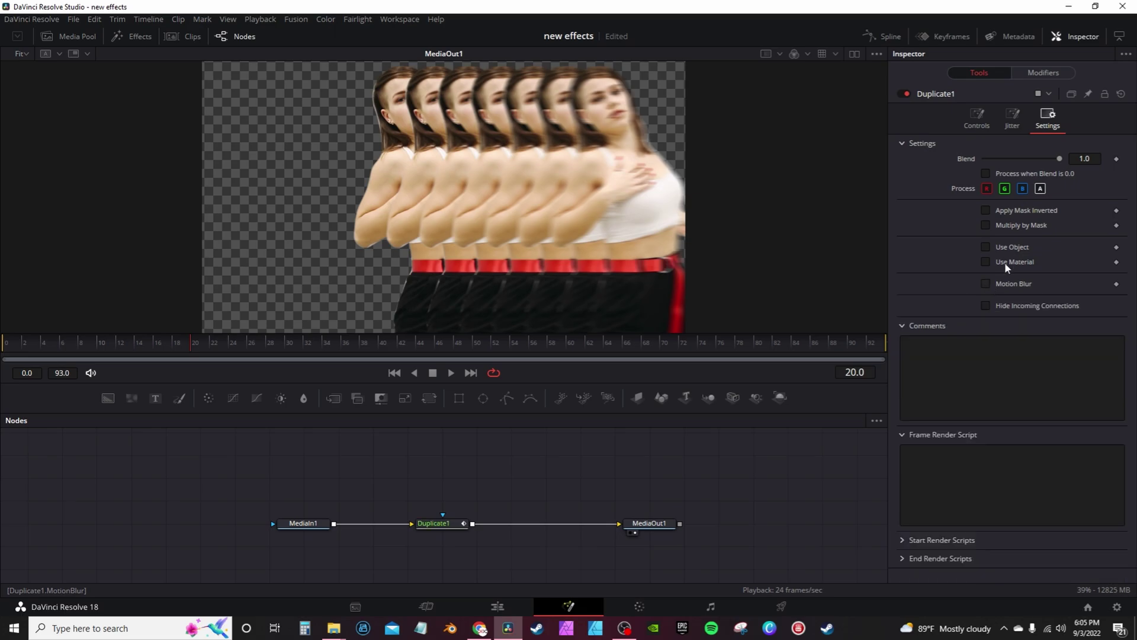
# Shrink successive copies with a Duplicate Size of 0.67 and set the Pivot to about X -0.519, Y -0.06
pyautogui.click(978, 115)
pyautogui.moveTo(1024, 219); pyautogui.dragTo(1024, 220)
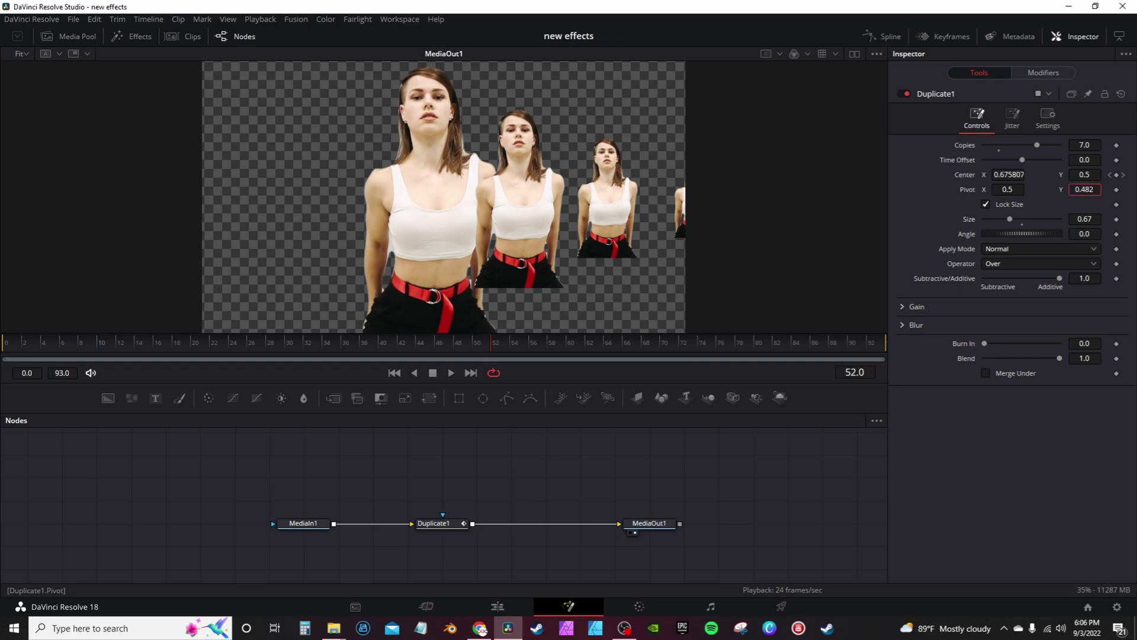
pyautogui.moveTo(1079, 189); pyautogui.dragTo(761, 59)
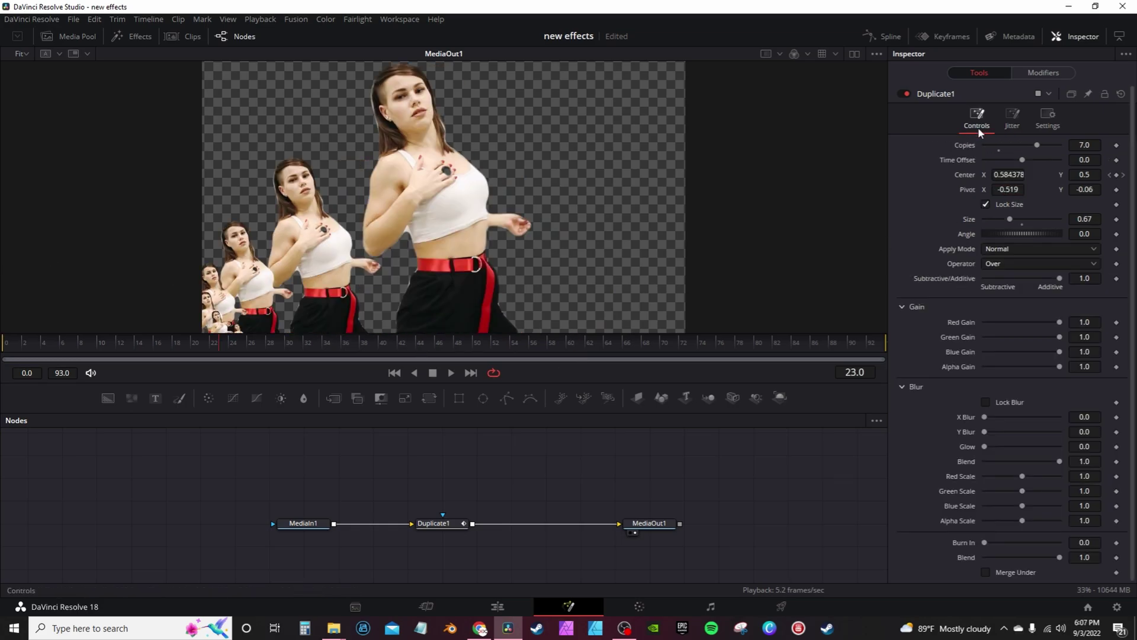
# Set the Duplicate's jitter to about Center X 0.302, Axis X 0.062 and Size 0.56
pyautogui.click(1013, 120)
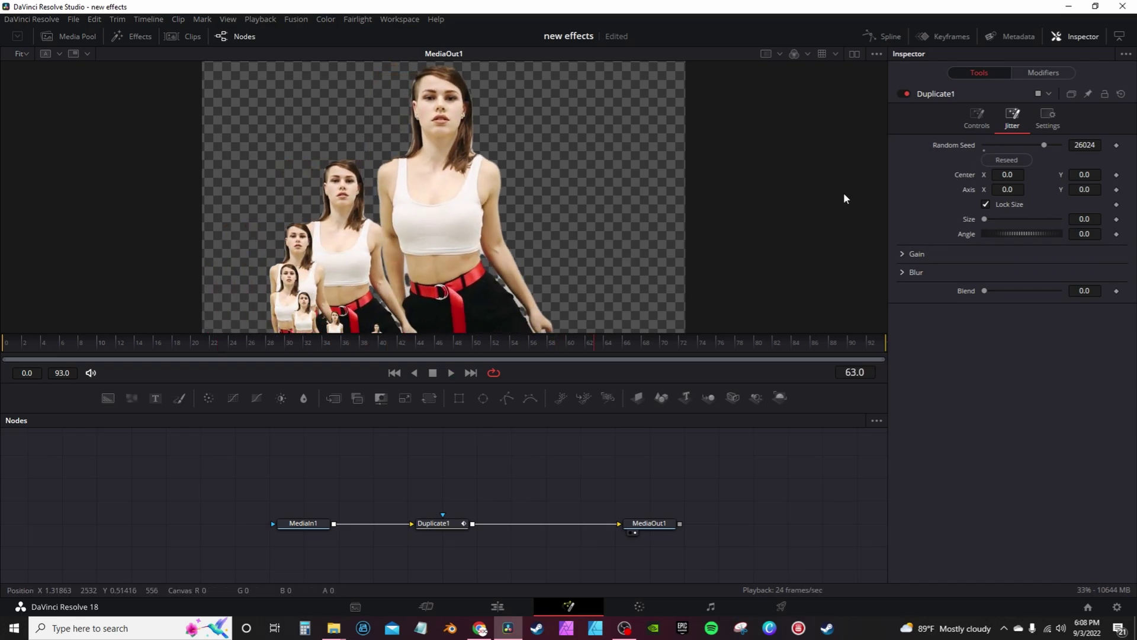
pyautogui.moveTo(1002, 176); pyautogui.dragTo(1136, 176)
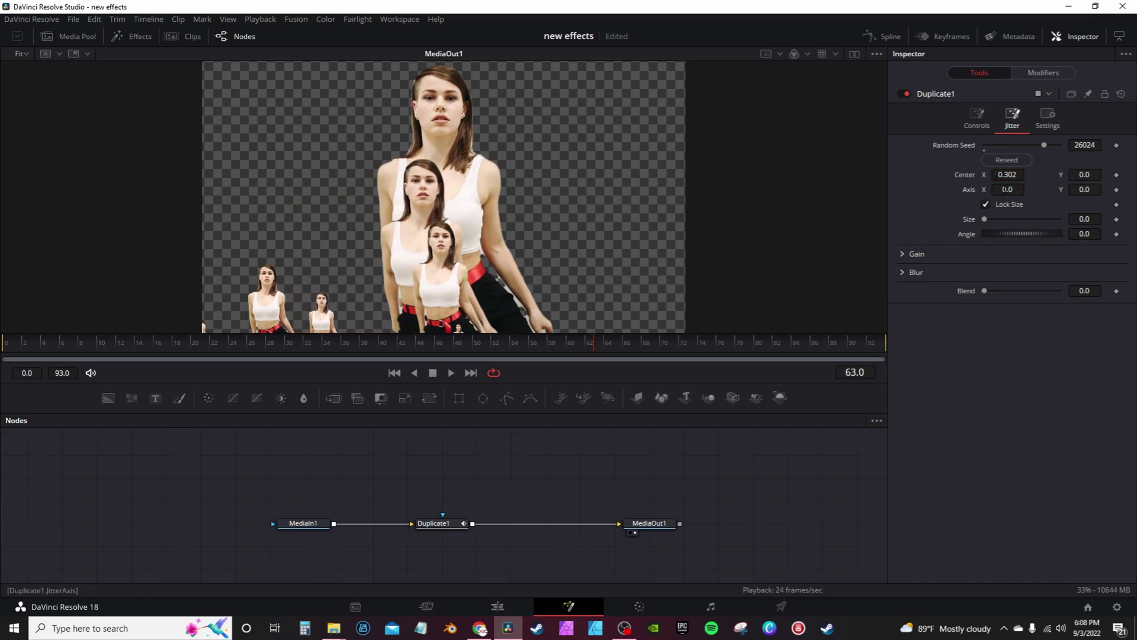
pyautogui.moveTo(1007, 190)
pyautogui.mouseDown()
pyautogui.moveTo(1042, 190)
pyautogui.moveTo(1025, 189)
pyautogui.mouseUp()
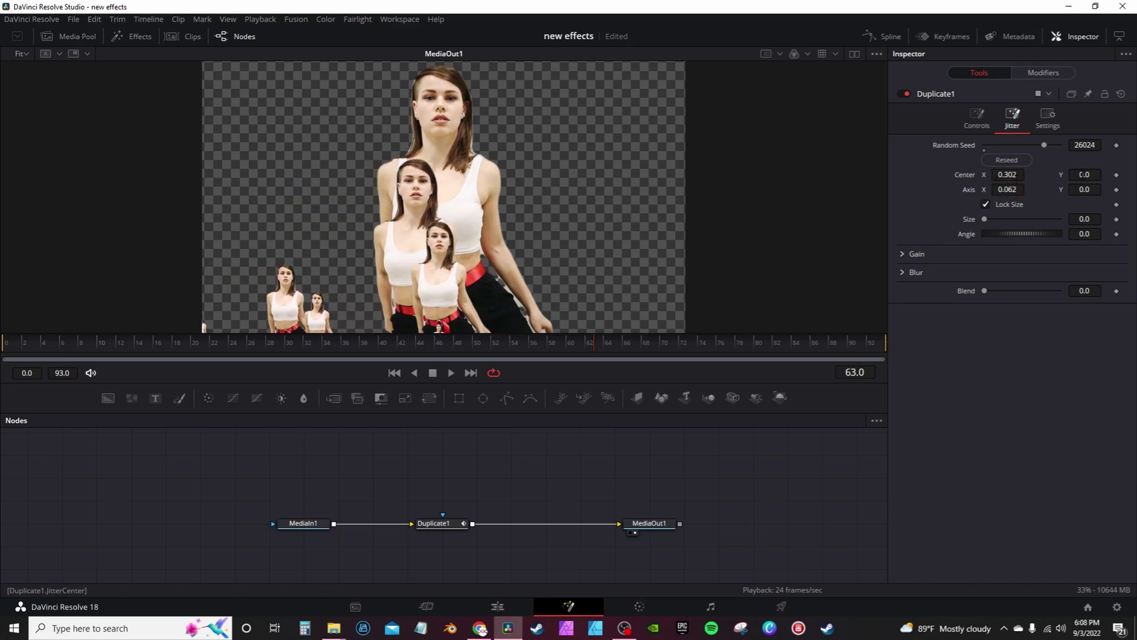
pyautogui.moveTo(985, 220); pyautogui.dragTo(1006, 218)
# Reseed the Duplicate's jitter several times for a different random arrangement of copies and play the result
pyautogui.click(998, 159)
pyautogui.click(1000, 160)
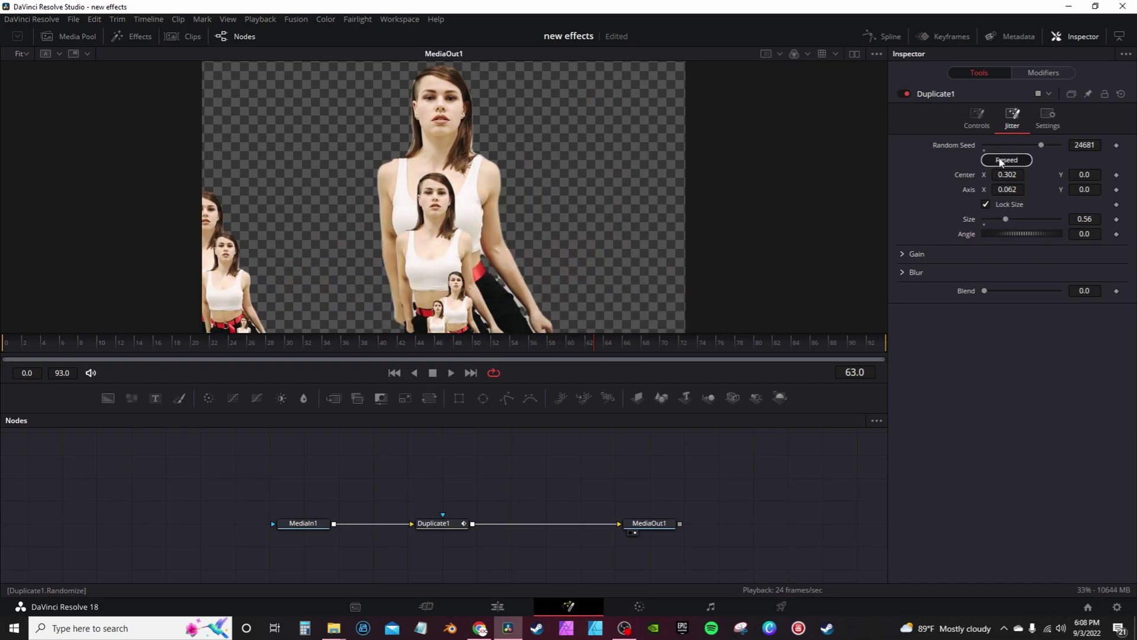
pyautogui.click(1000, 160)
pyautogui.click(1000, 161)
pyautogui.click(1001, 161)
pyautogui.press('space')
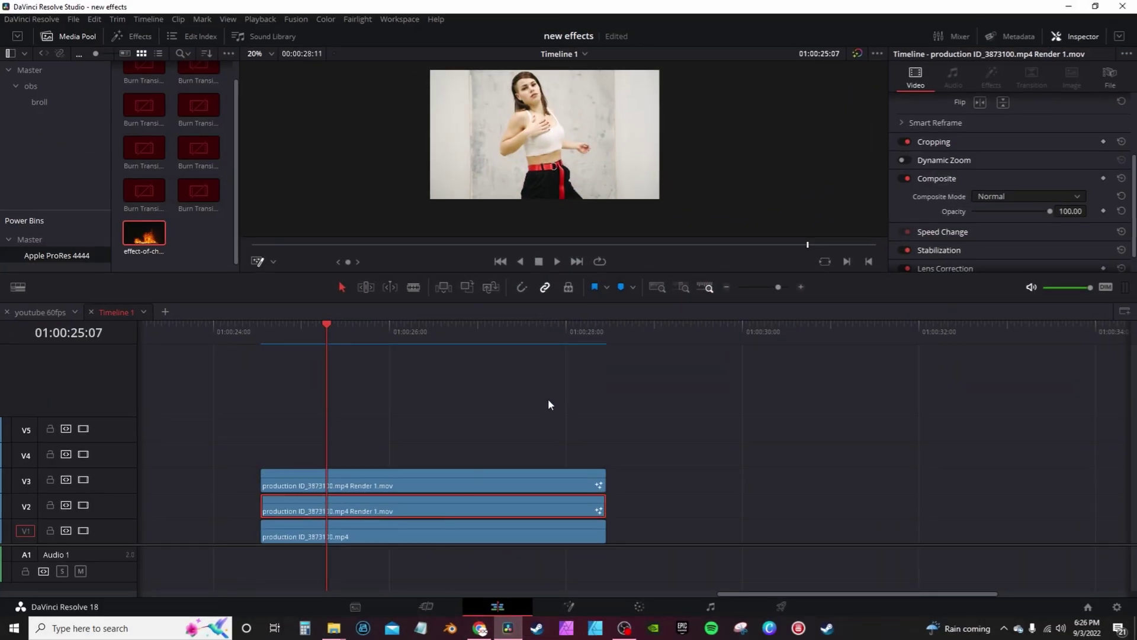
# Open the cut-out woman clip on video track V2 in the Fusion page
pyautogui.click(683, 393)
pyautogui.click(455, 512)
pyautogui.rightClick(455, 512)
pyautogui.click(522, 294)
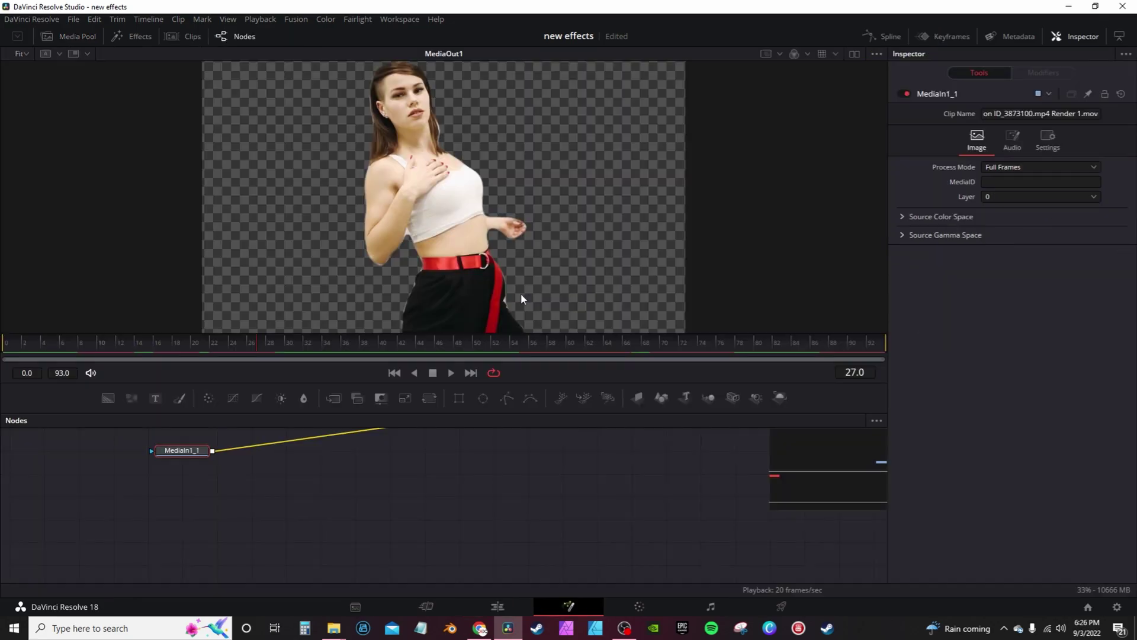
# Add a Displace node for the cut-out woman's MediaIn clip
pyautogui.hotkey('shift', 'space')
pyautogui.write('del')
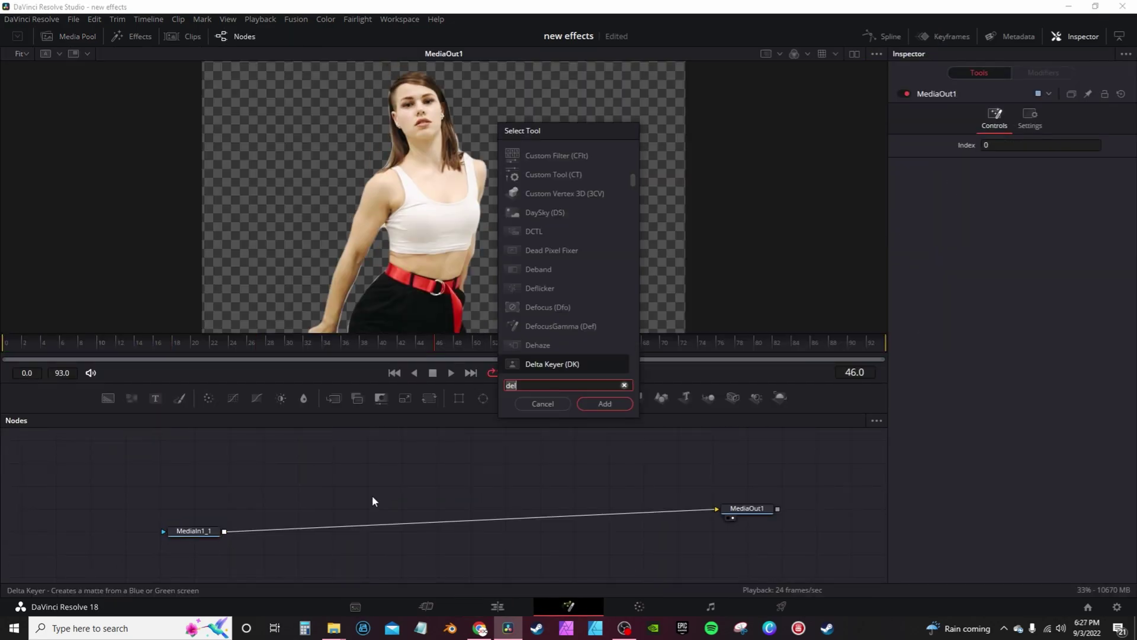
pyautogui.press('BackSpace')
pyautogui.press('BackSpace')
pyautogui.write('is')
pyautogui.press('Down')
pyautogui.press('Down')
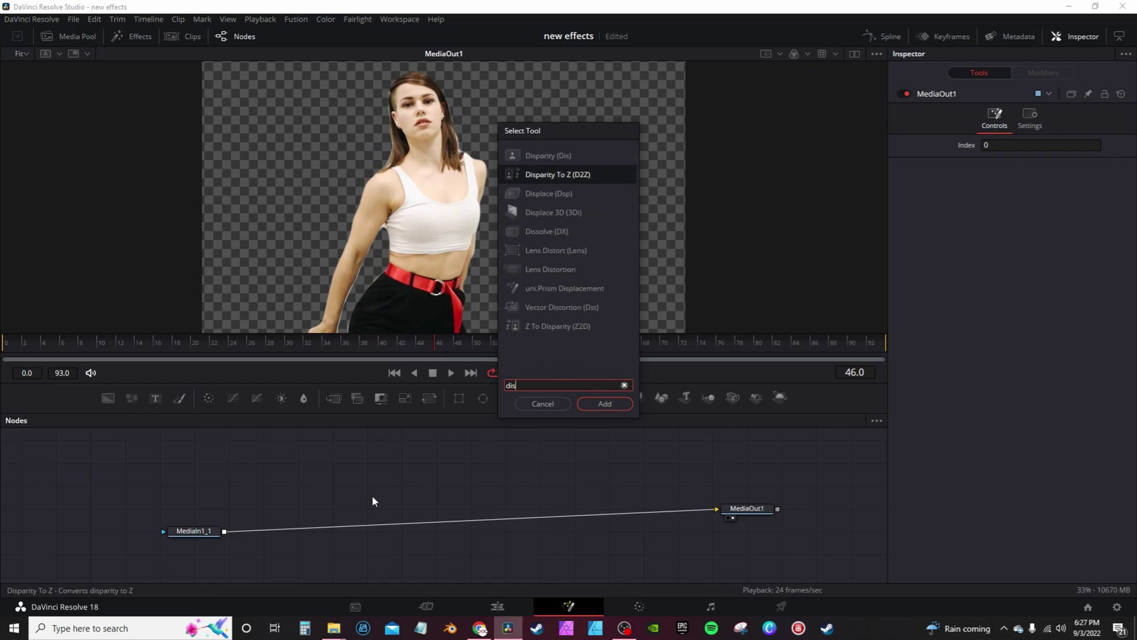
pyautogui.press('Return')
# Feed a FastNoise shown in a second viewer into Displace, with Detail 7.4, Contrast 5.0, Brightness 0.29, X Scale 36.22 and Y Scale 10.71
pyautogui.moveTo(140, 407); pyautogui.dragTo(437, 522)
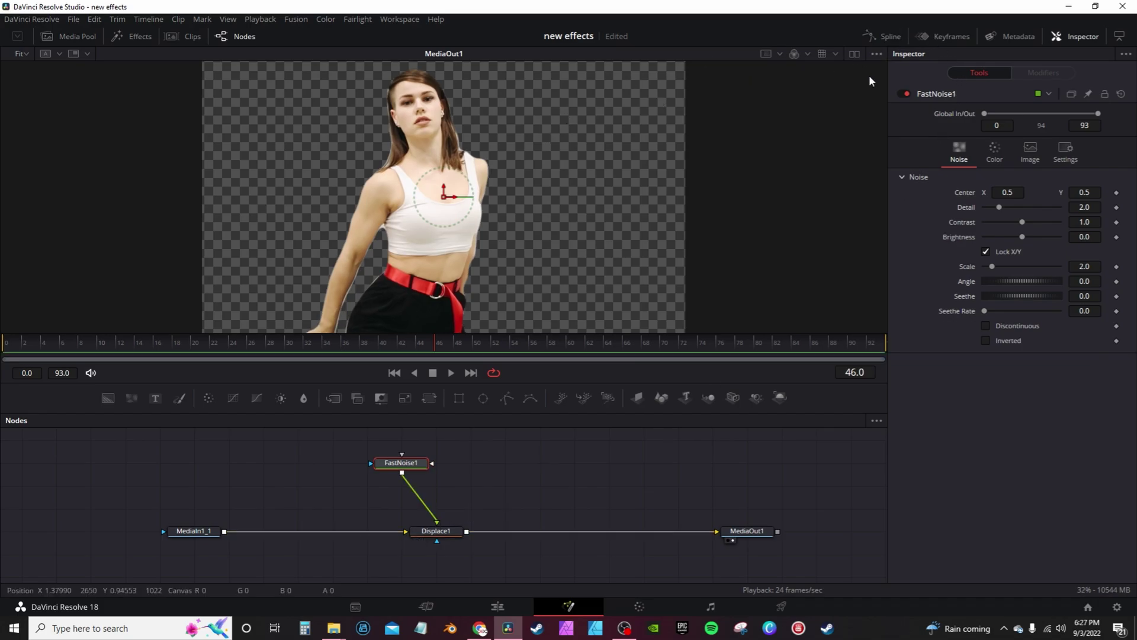
pyautogui.click(855, 54)
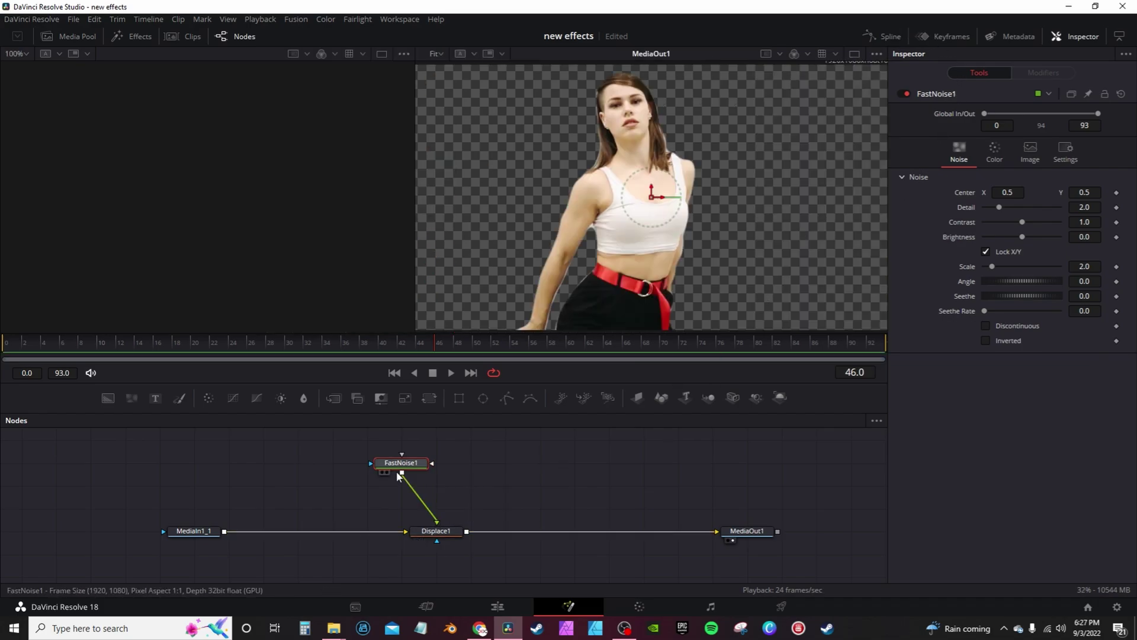
pyautogui.press('1')
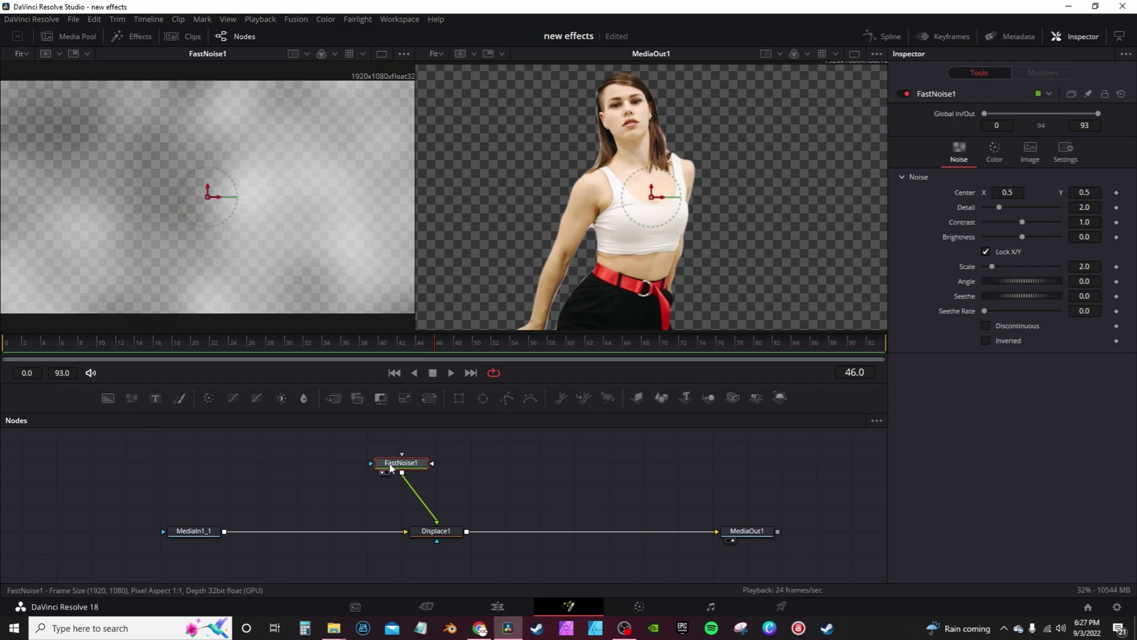
pyautogui.moveTo(999, 207); pyautogui.dragTo(1052, 233)
# Set the Displace node's Refraction Strength to about 1.17 and Offset to 0.024, and mask it with the MediaIn cut-out
pyautogui.click(452, 531)
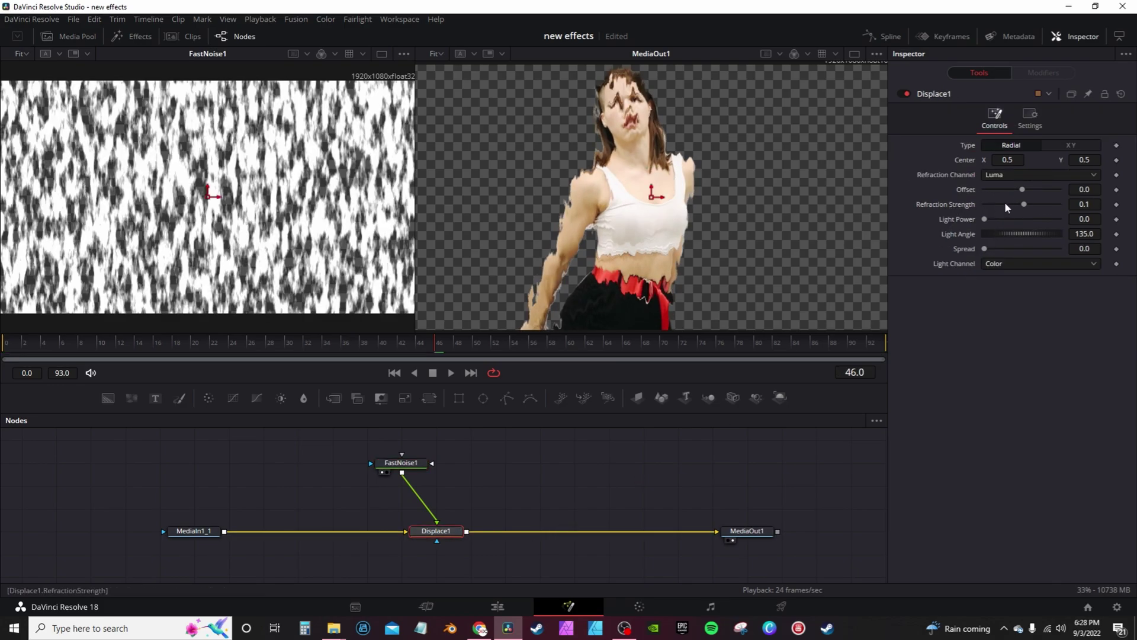
pyautogui.moveTo(1022, 205); pyautogui.dragTo(1034, 203)
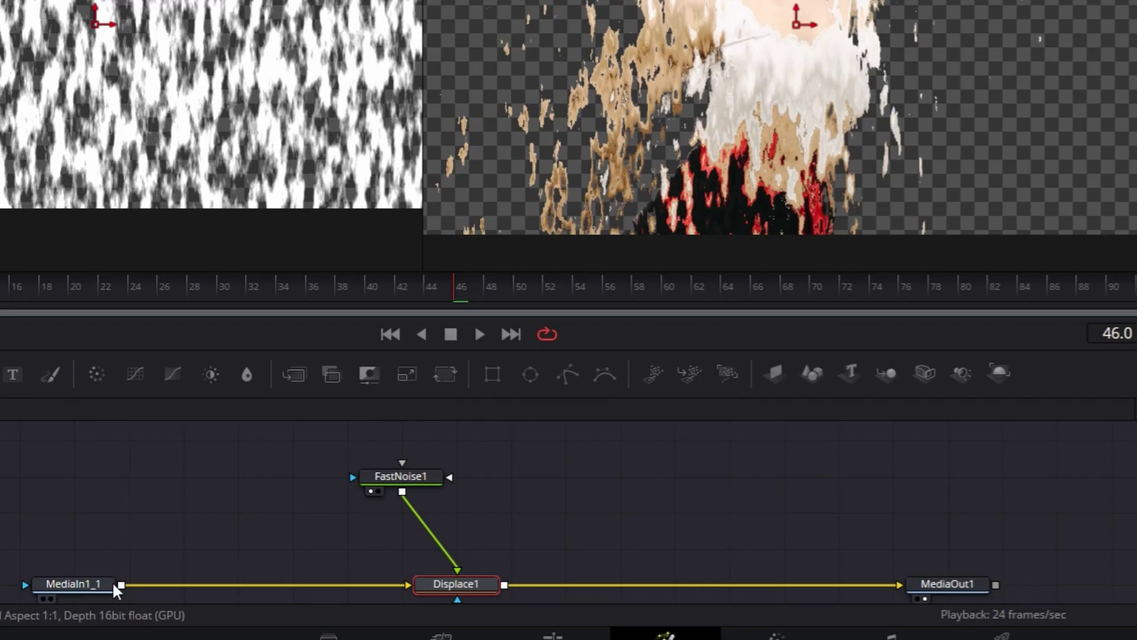
pyautogui.moveTo(121, 584); pyautogui.dragTo(457, 599)
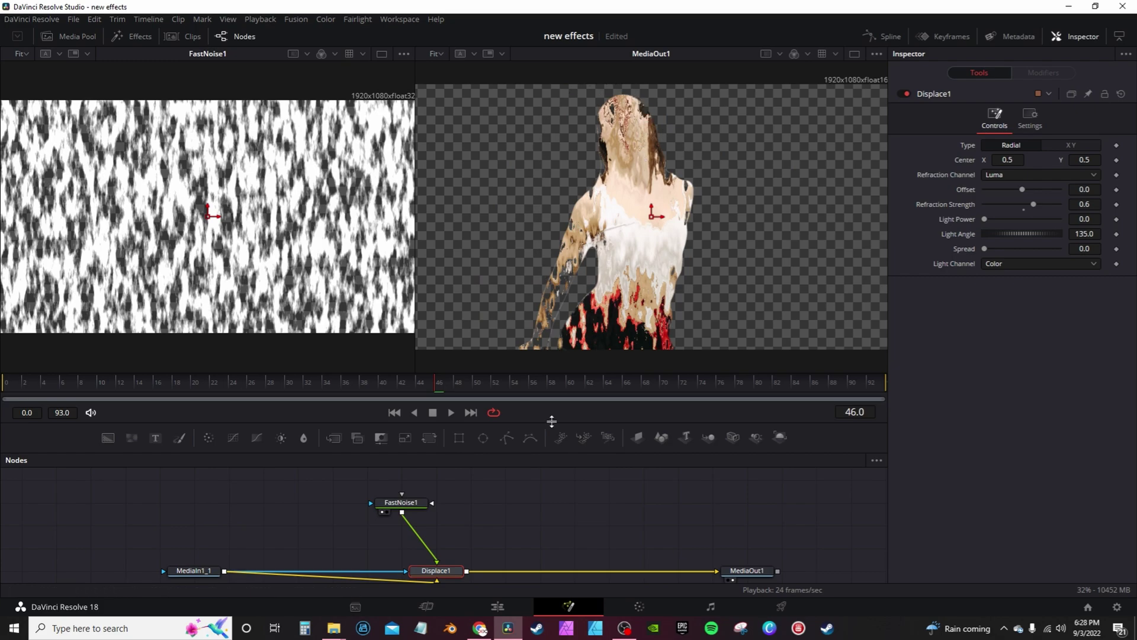
pyautogui.moveTo(411, 506); pyautogui.dragTo(446, 527)
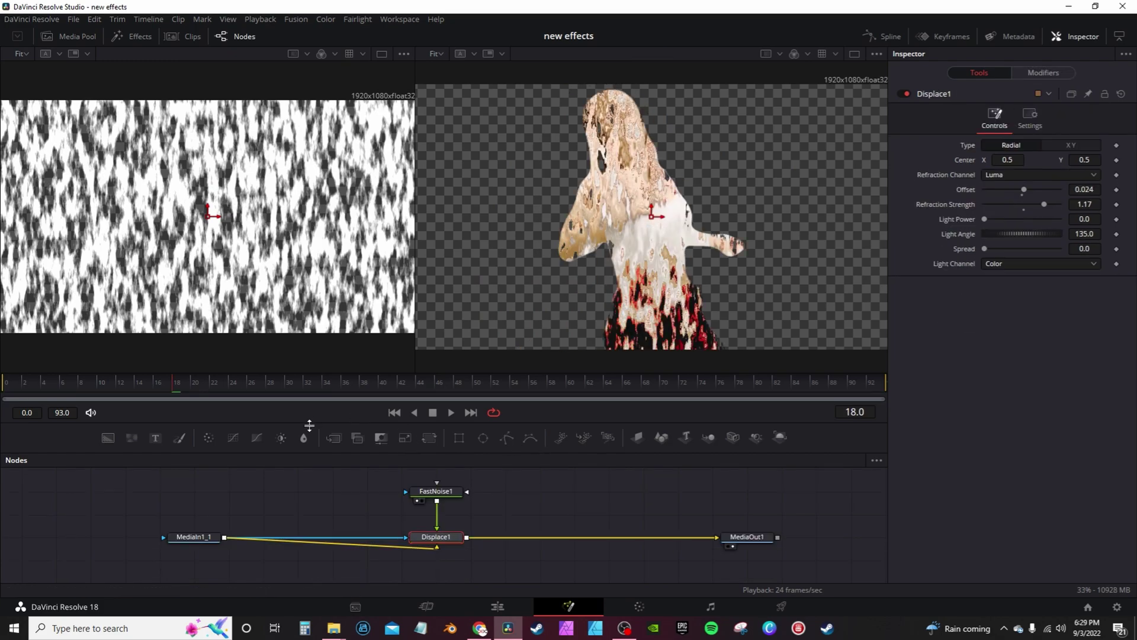
# Animate the FastNoise pattern with a Seethe Rate of about 0.354
pyautogui.click(434, 498)
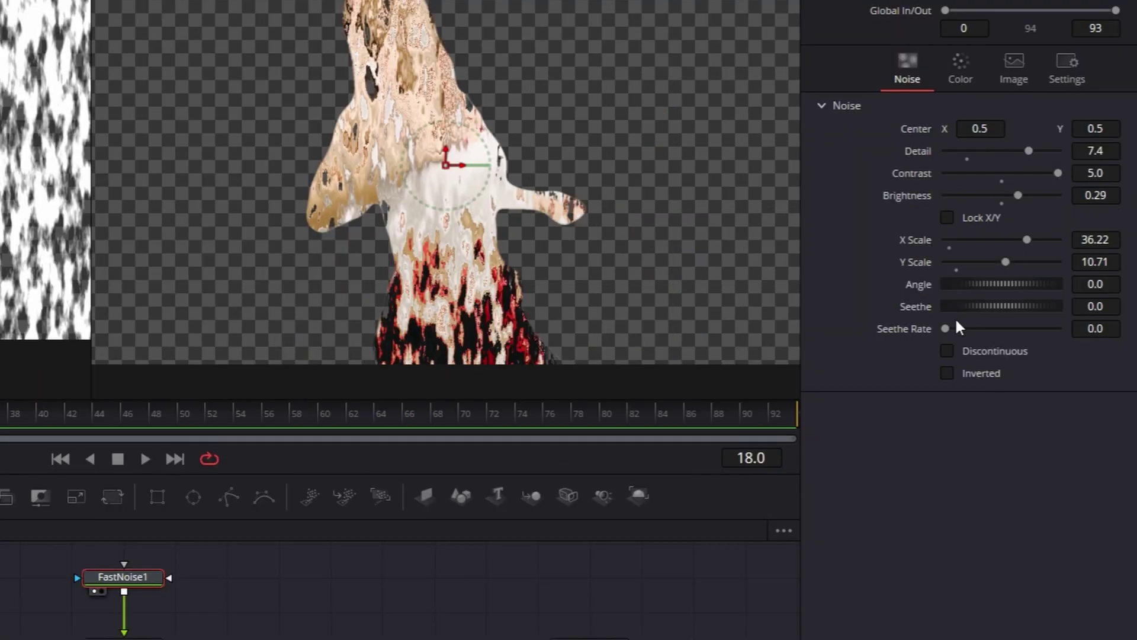
pyautogui.moveTo(945, 329); pyautogui.dragTo(975, 330)
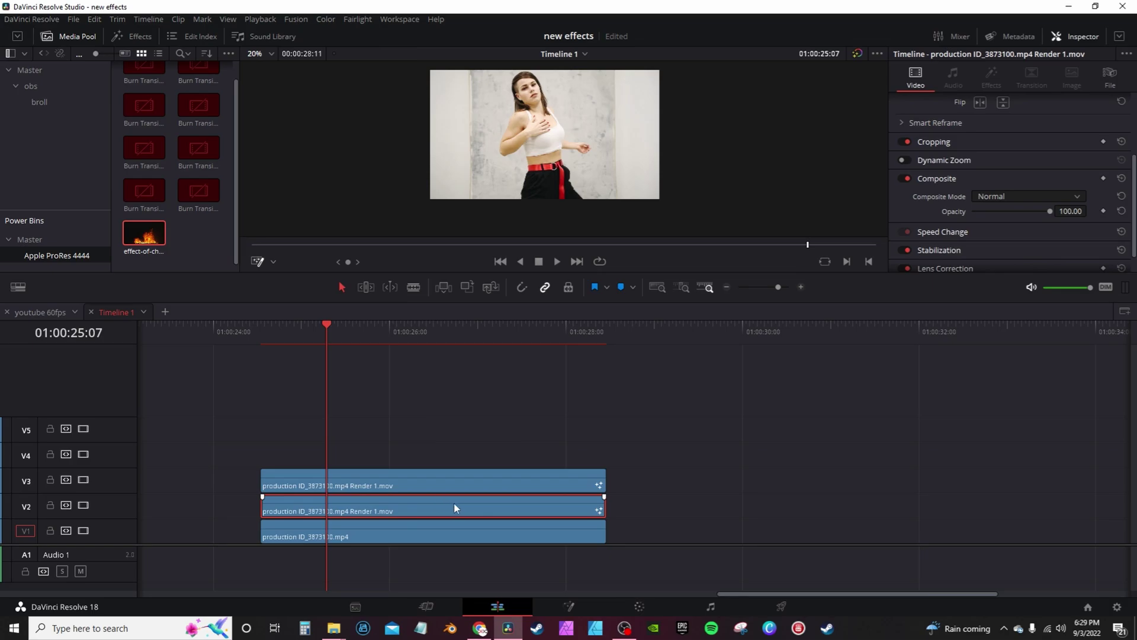
# Enlarge the displaced V2 clip on the Edit page to a Zoom of 1.230 and play the result
pyautogui.scroll(3, 997, 142)
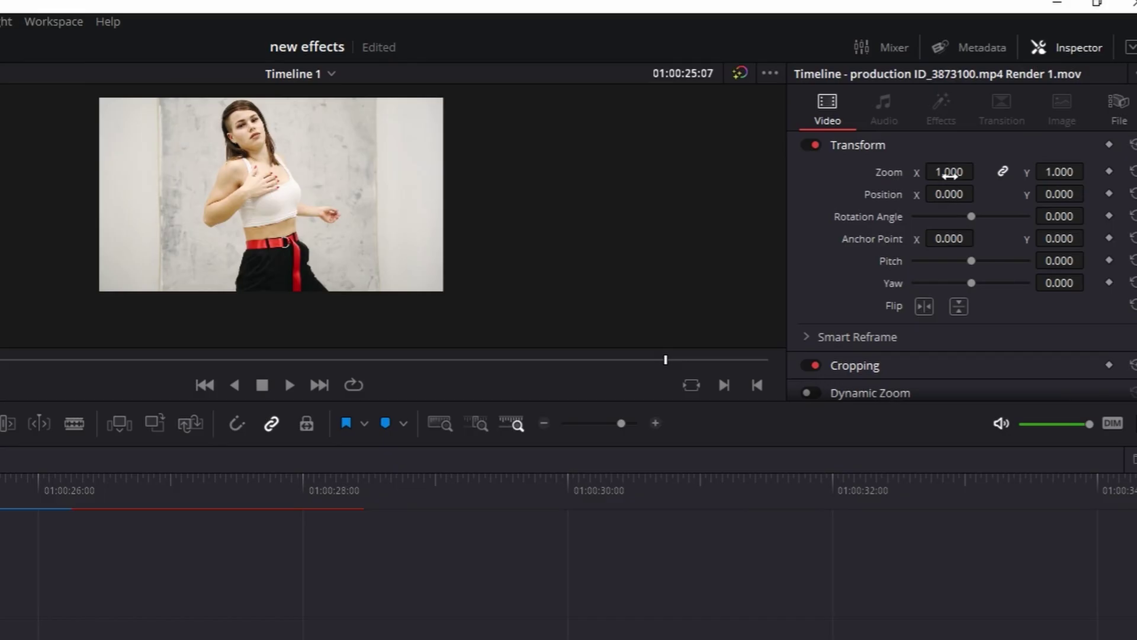
pyautogui.moveTo(948, 172); pyautogui.dragTo(959, 172)
pyautogui.moveTo(997, 119); pyautogui.dragTo(1002, 120)
pyautogui.press('space')
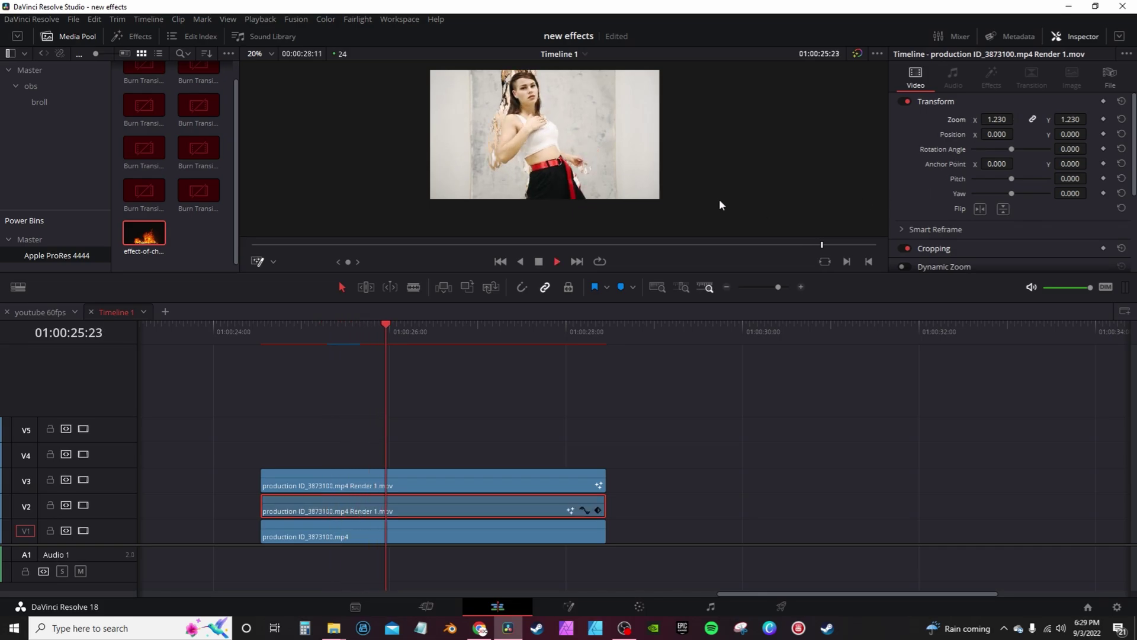
pyautogui.press('space')
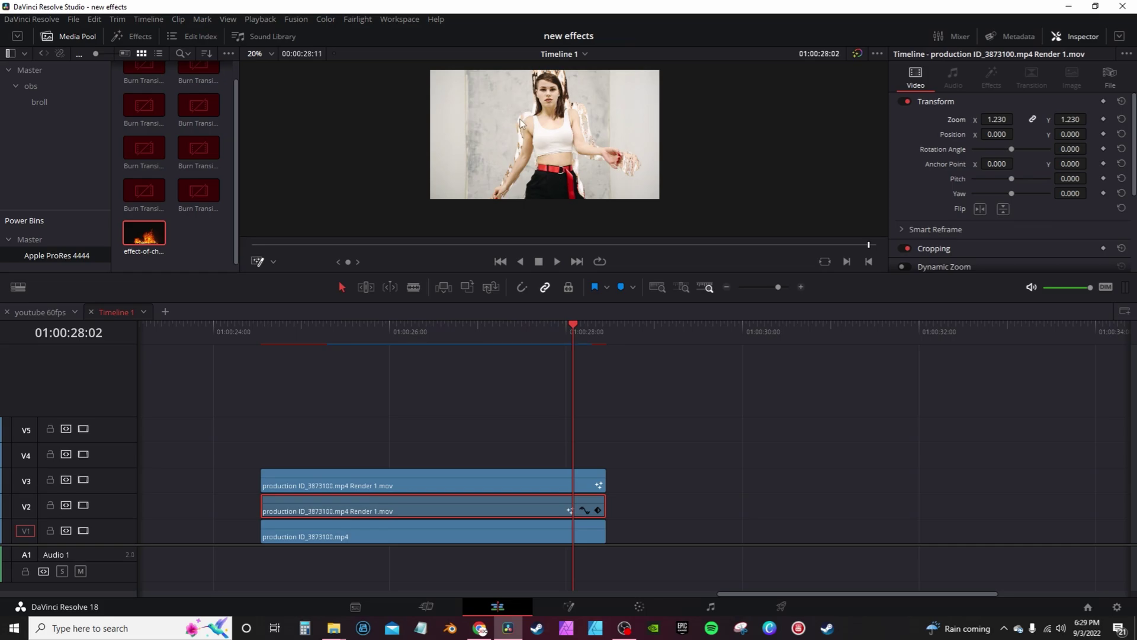
# Reopen the V2 clip in the Fusion page and disconnect the MediaIn mask from the Displace node
pyautogui.rightClick(427, 501)
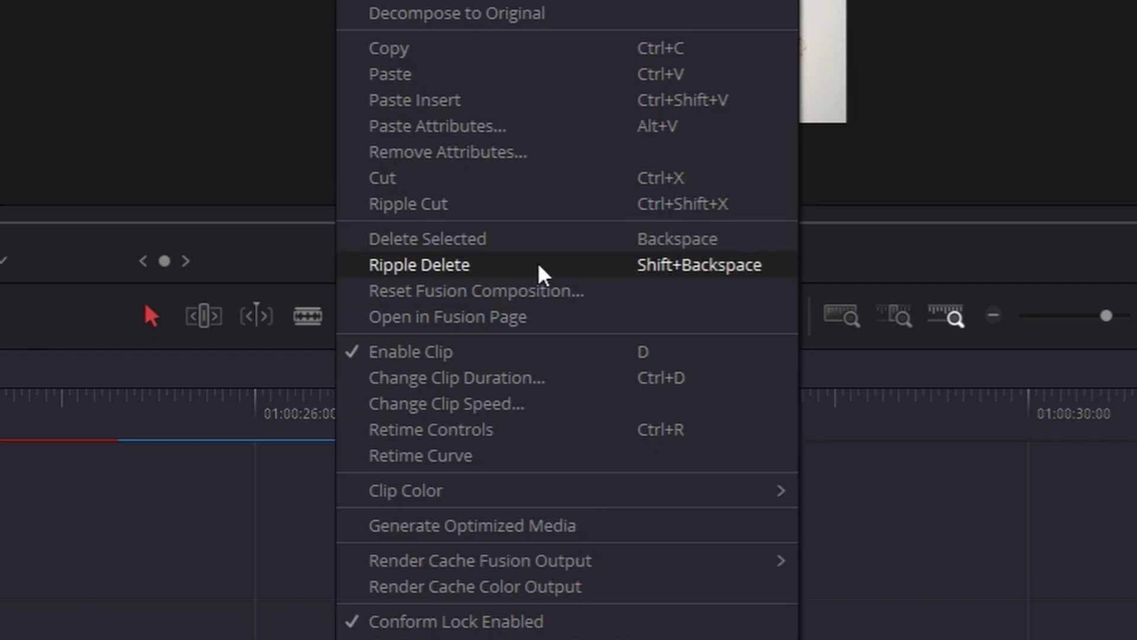
pyautogui.click(504, 287)
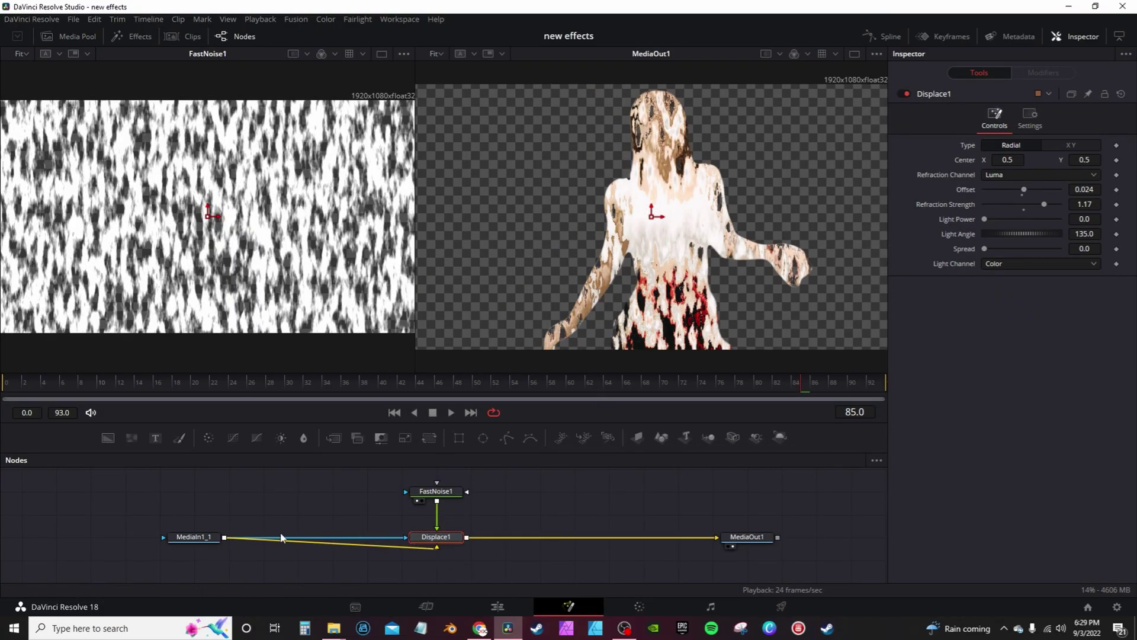
pyautogui.moveTo(406, 540); pyautogui.dragTo(294, 479)
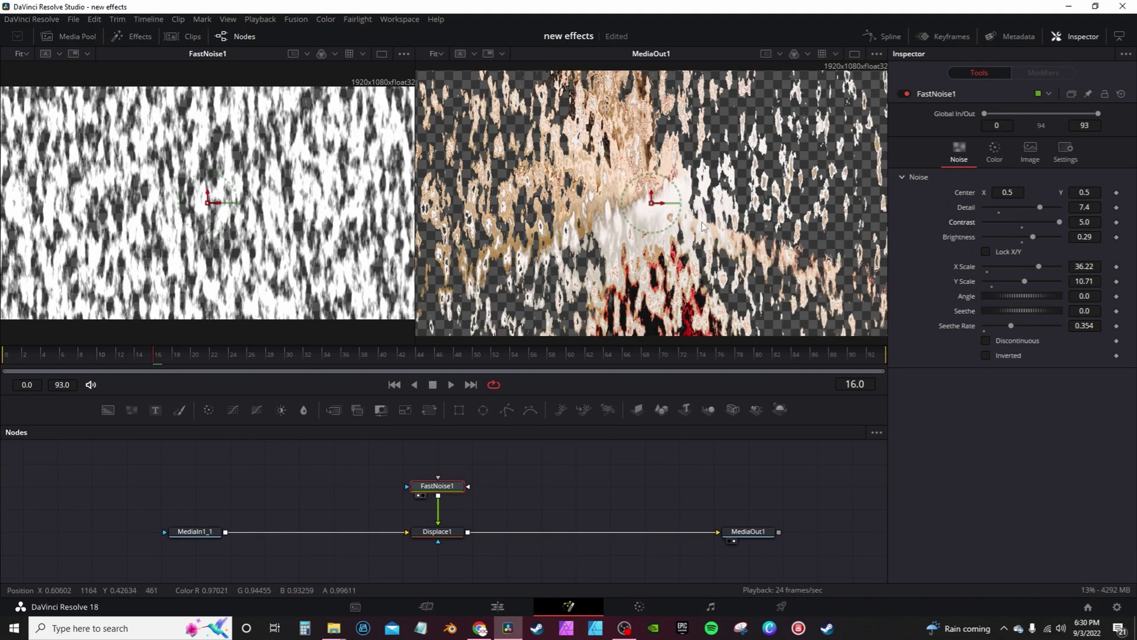
# Lower the FastNoise node's Brightness to -10 and fine-tune it upward to leave only sparse noise specks
pyautogui.scroll(-3, 703, 227)
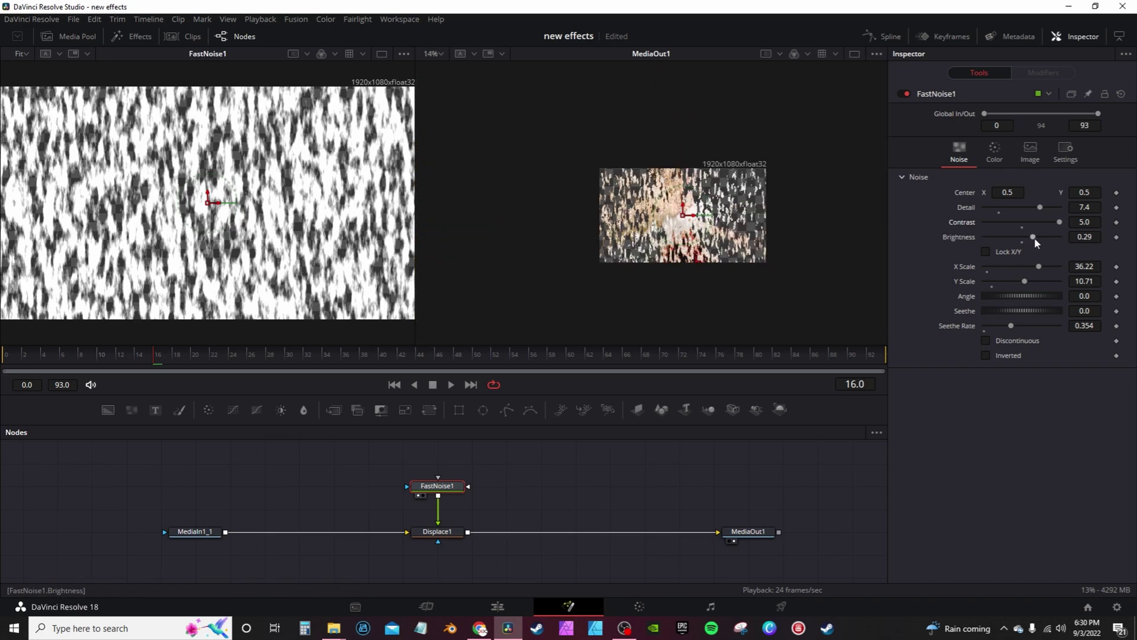
pyautogui.moveTo(1036, 242); pyautogui.dragTo(978, 248)
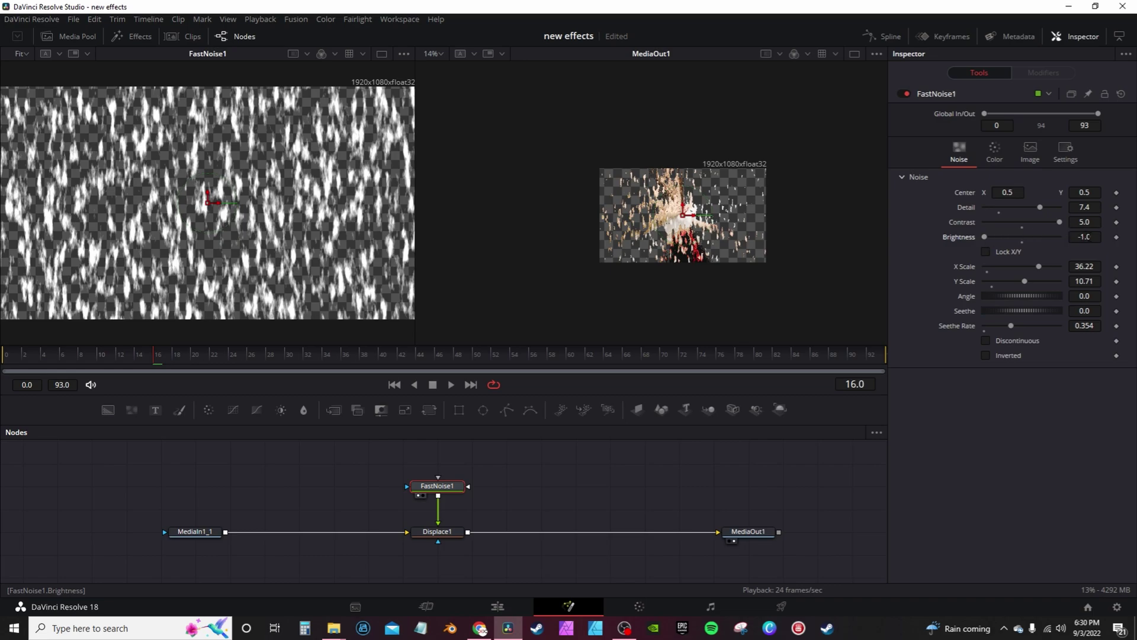
pyautogui.press('BackSpace')
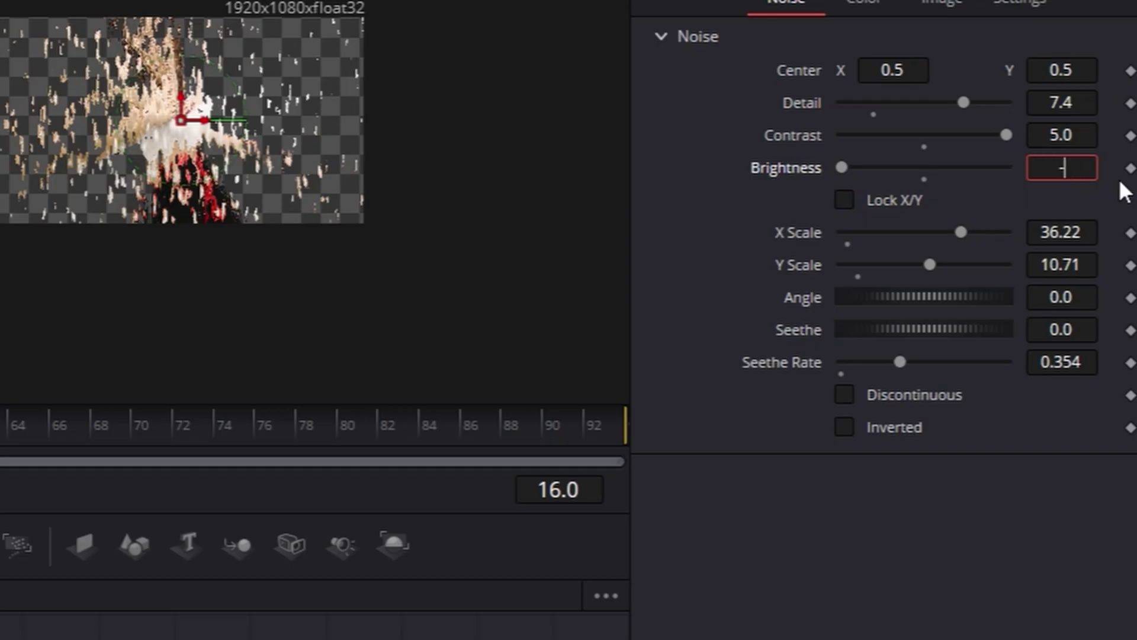
pyautogui.write('-')
pyautogui.press('BackSpace')
pyautogui.write('-10')
pyautogui.press('Tab')
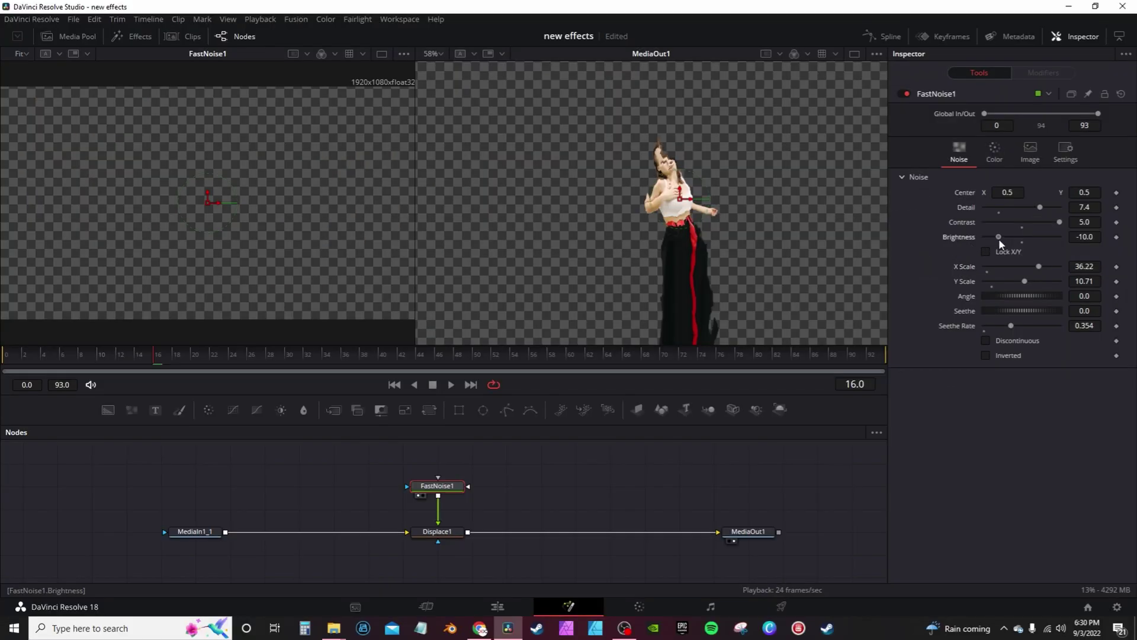
pyautogui.moveTo(999, 238); pyautogui.dragTo(1012, 239)
pyautogui.moveTo(904, 172); pyautogui.dragTo(905, 172)
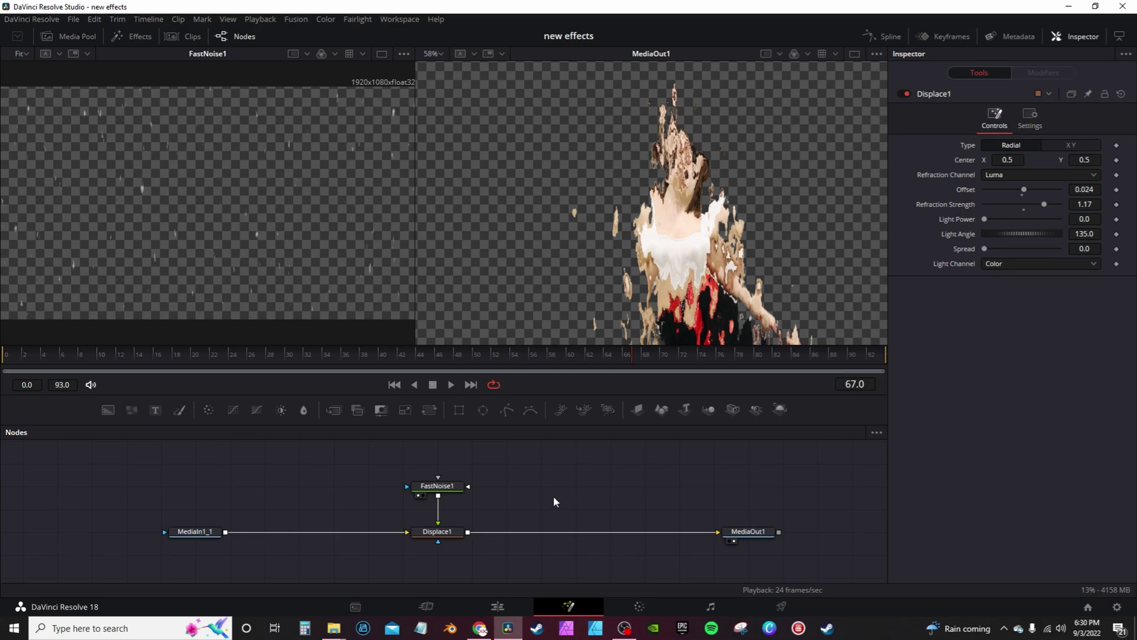
# Add a Soft Glow node to the displaced woman and adjust its Color Scale
pyautogui.hotkey('shift', 'space')
pyautogui.write('dis')
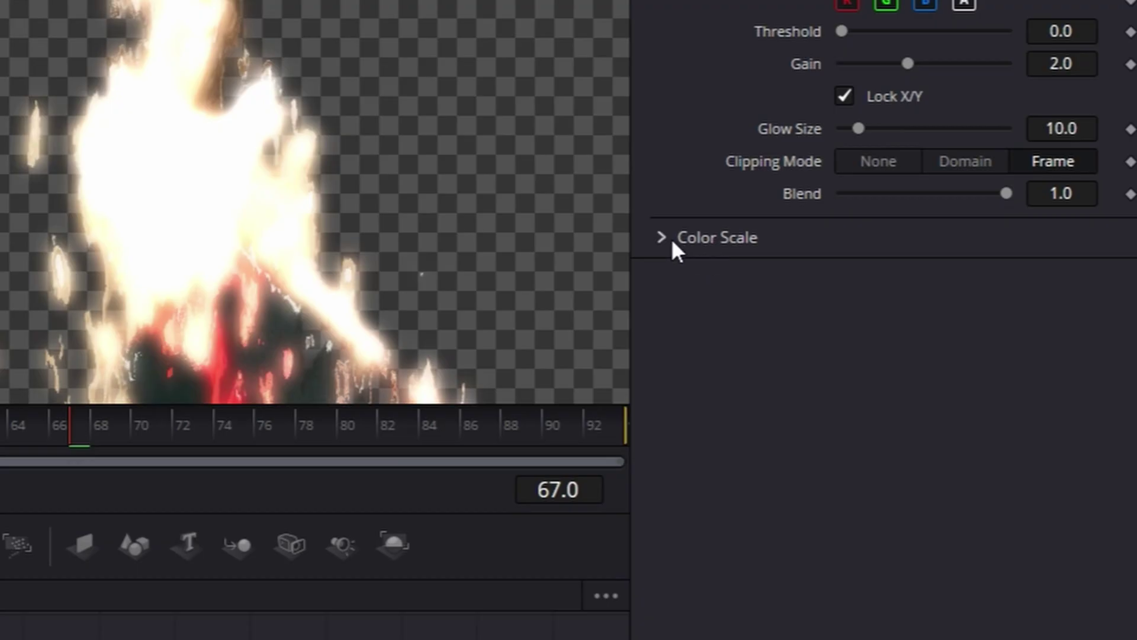
pyautogui.click(666, 238)
pyautogui.moveTo(925, 272); pyautogui.dragTo(977, 275)
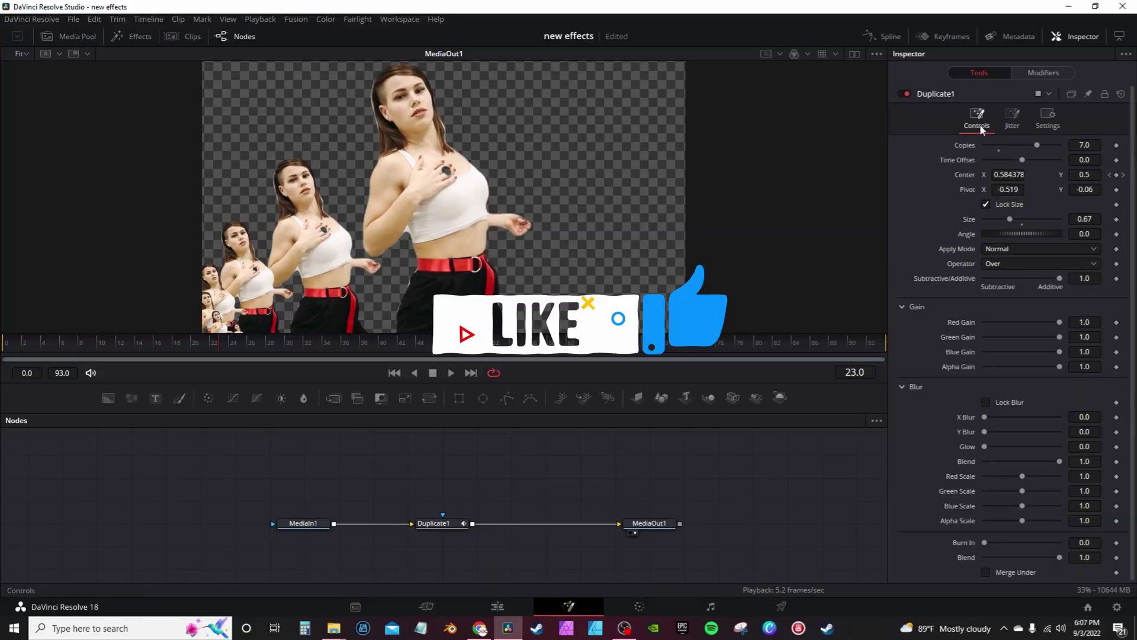
pyautogui.click(1013, 121)
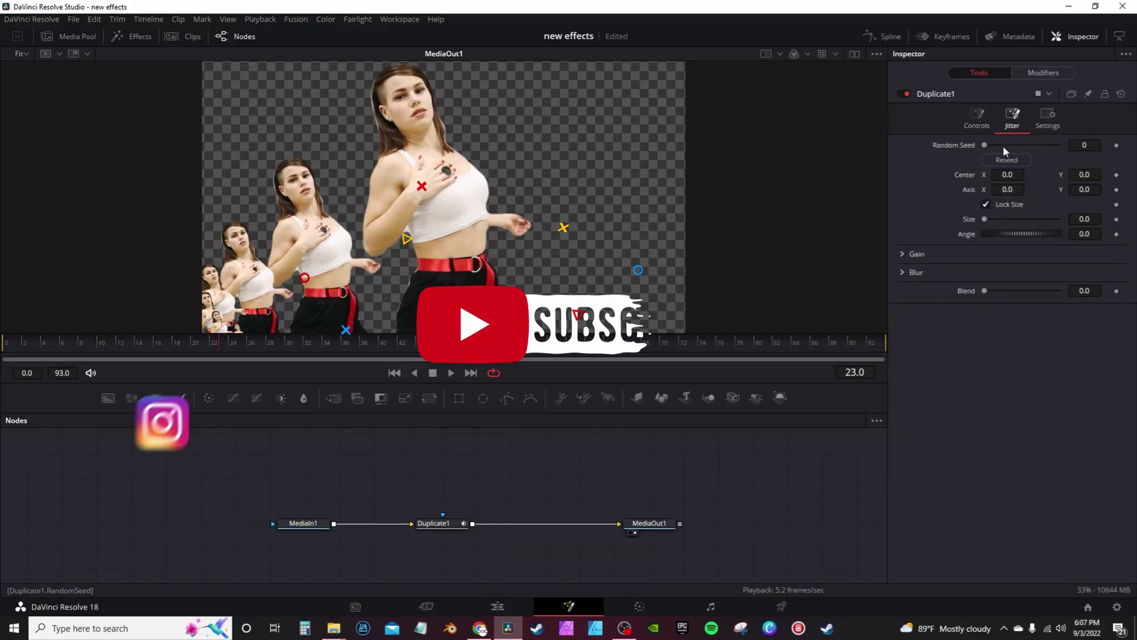